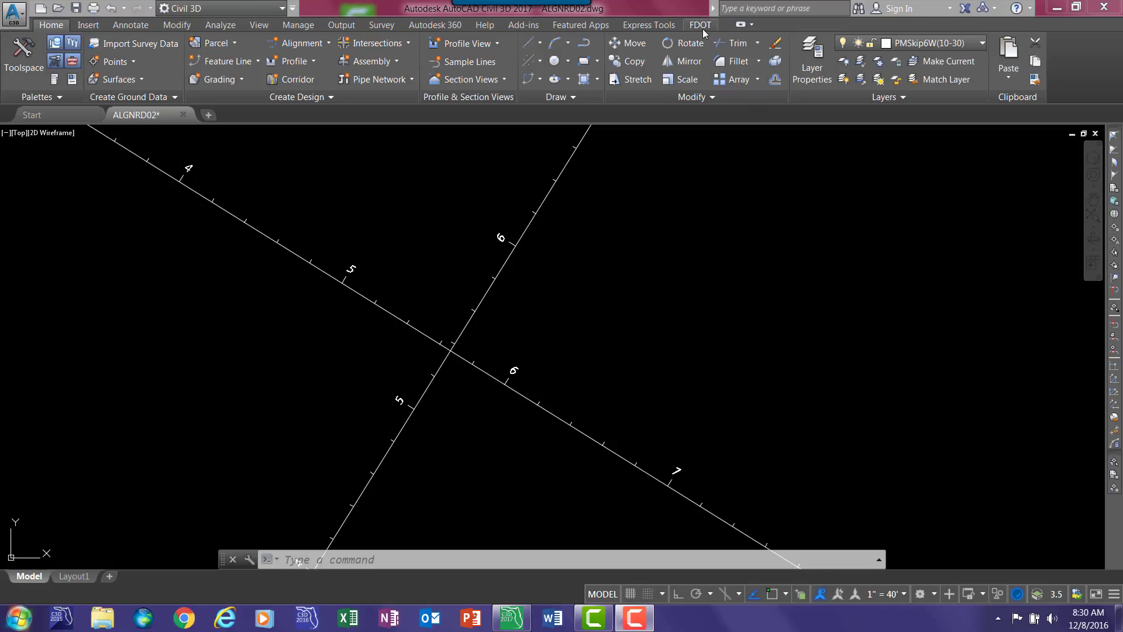
- Switch to the FDOT ribbon tab to reveal its Pay Item Tools
left_click(700, 25)
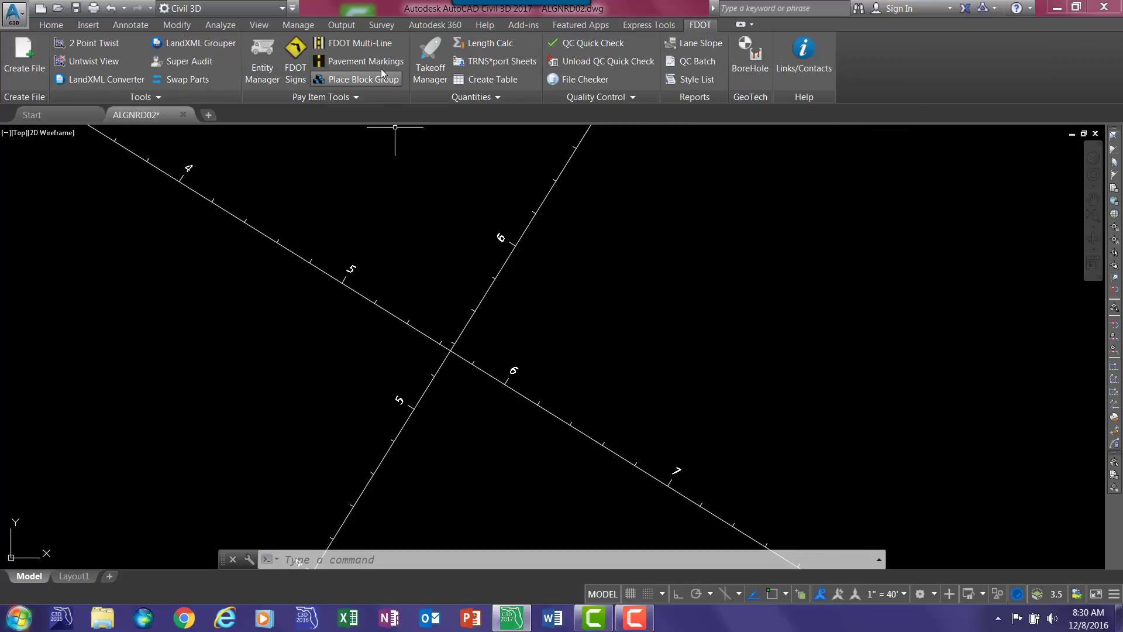
- Open FDOT Multi-Line and base it on the Main Street alignment, 00+00 to 27+64.71
left_click(357, 44)
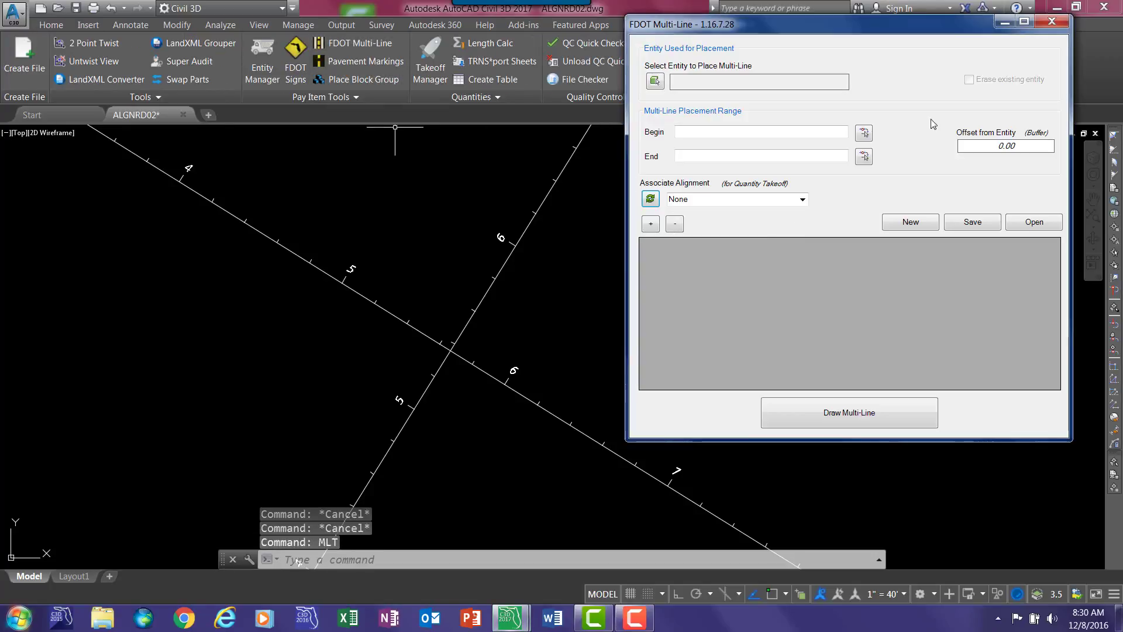
left_click_drag(858, 13, 811, 109)
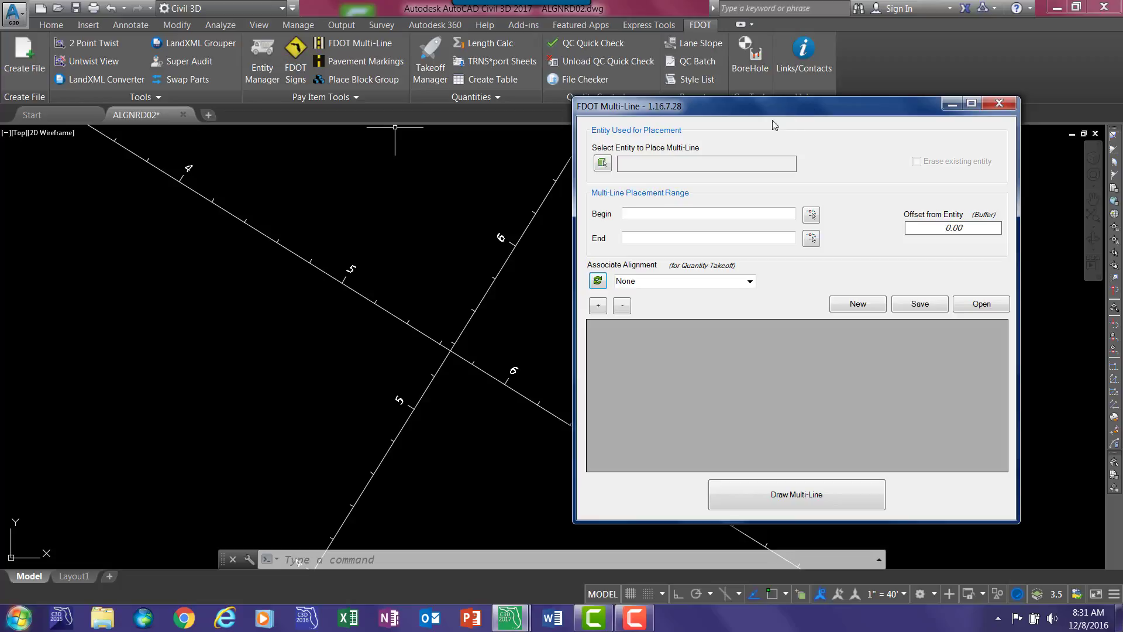
left_click(603, 164)
left_click(523, 234)
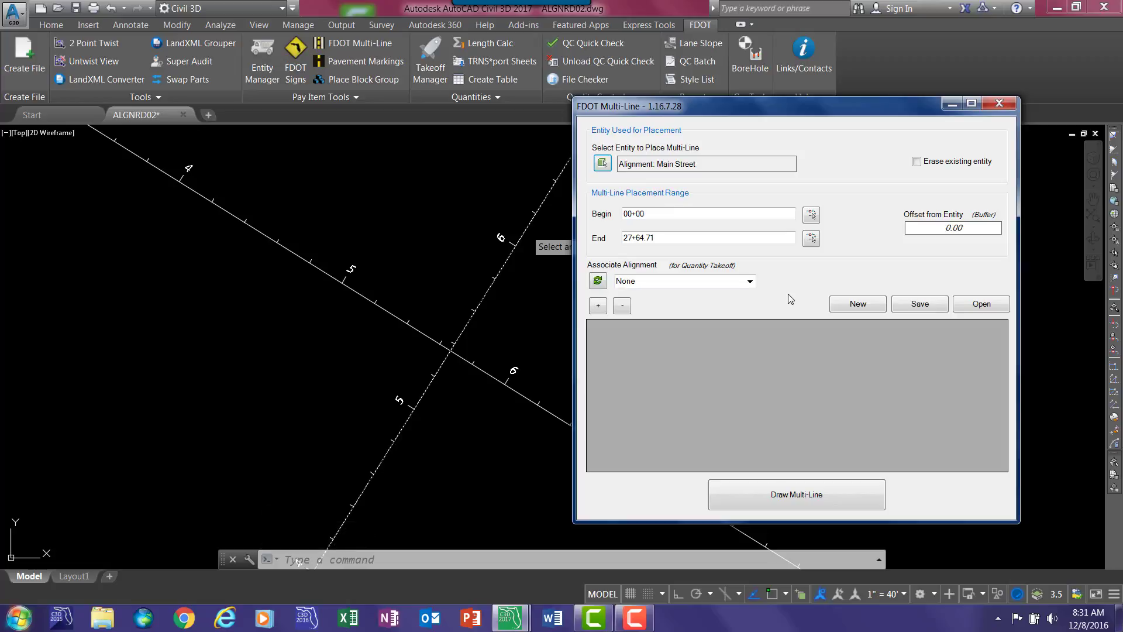
- Load the PPM EXHIBIT TYP-04 pattern file, listing five layers at offsets 35 to 45
left_click(974, 305)
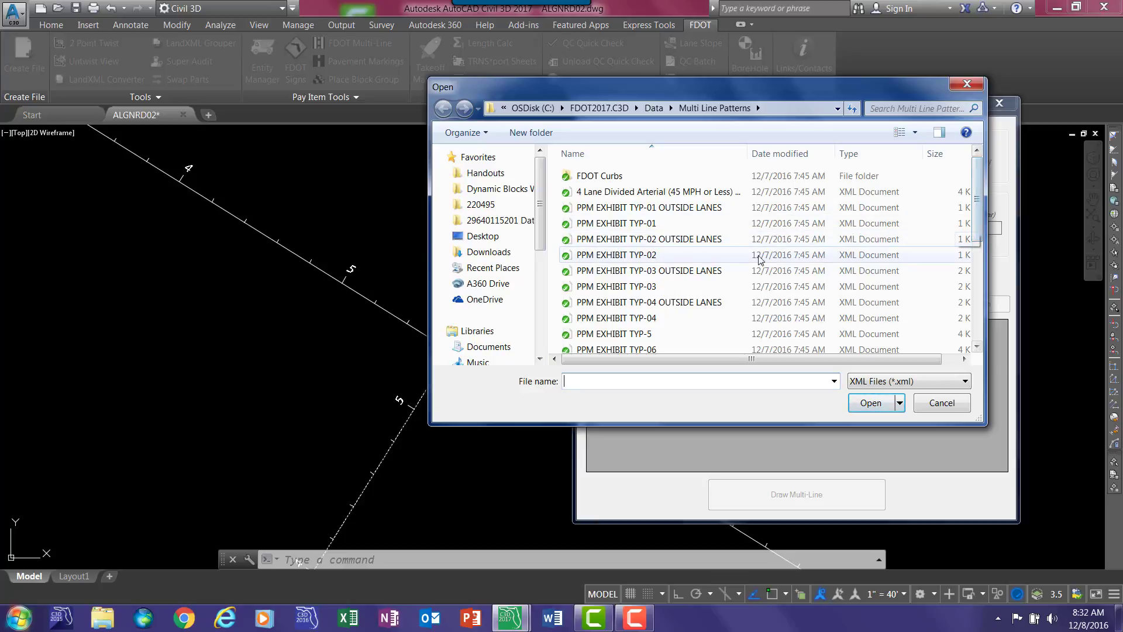
left_click(600, 319)
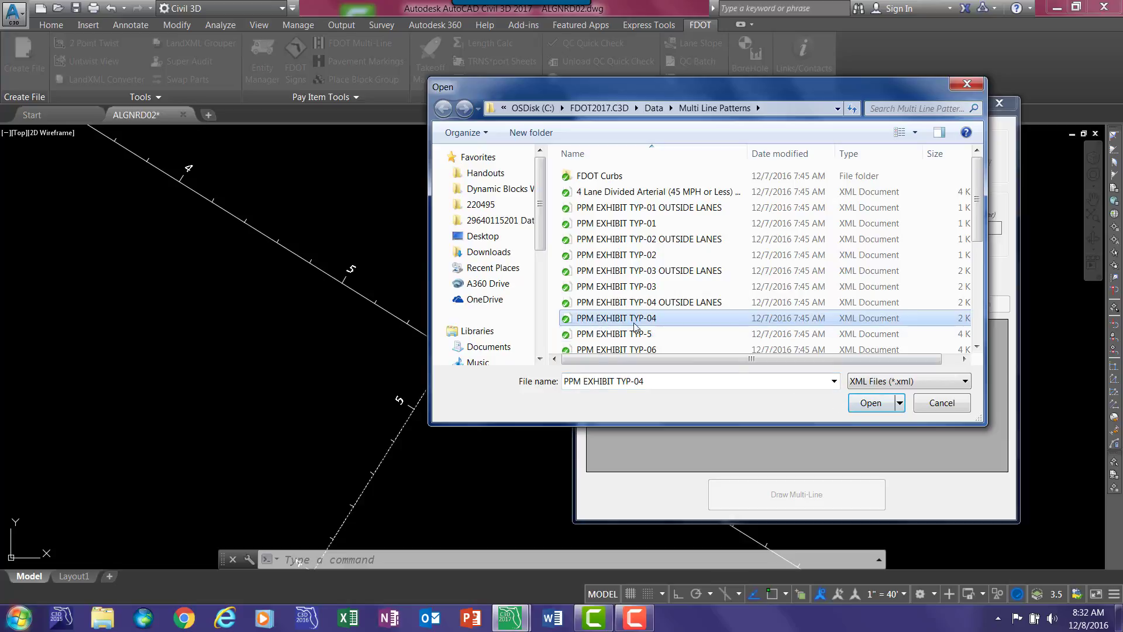
left_click(873, 406)
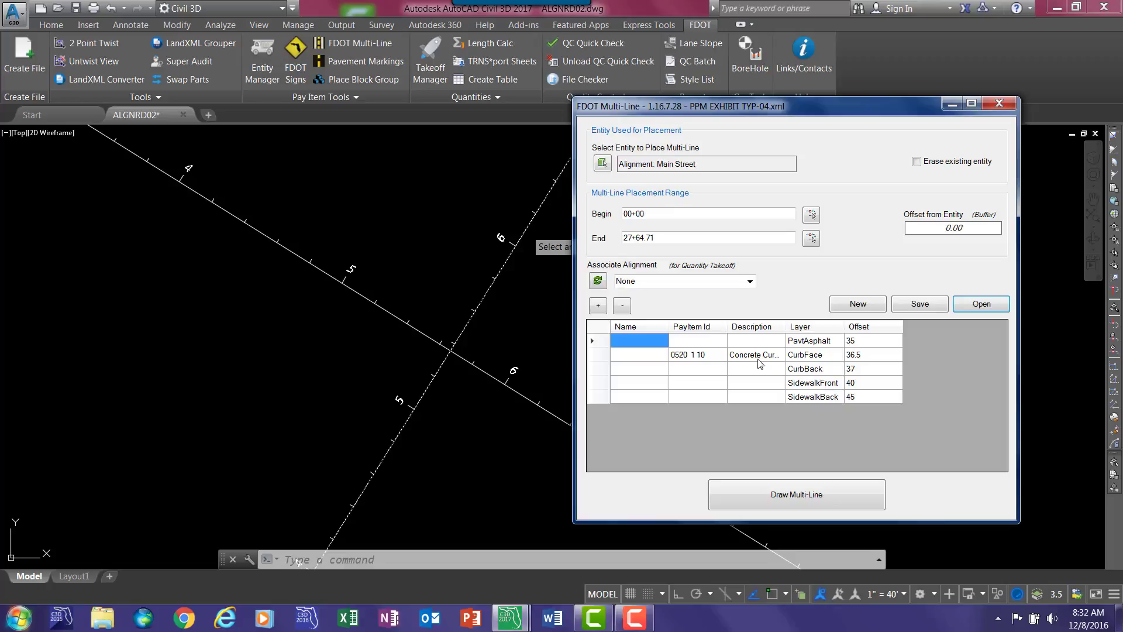
- Widen the grid's Description column to read the curb and gutter description
left_click_drag(787, 327, 831, 327)
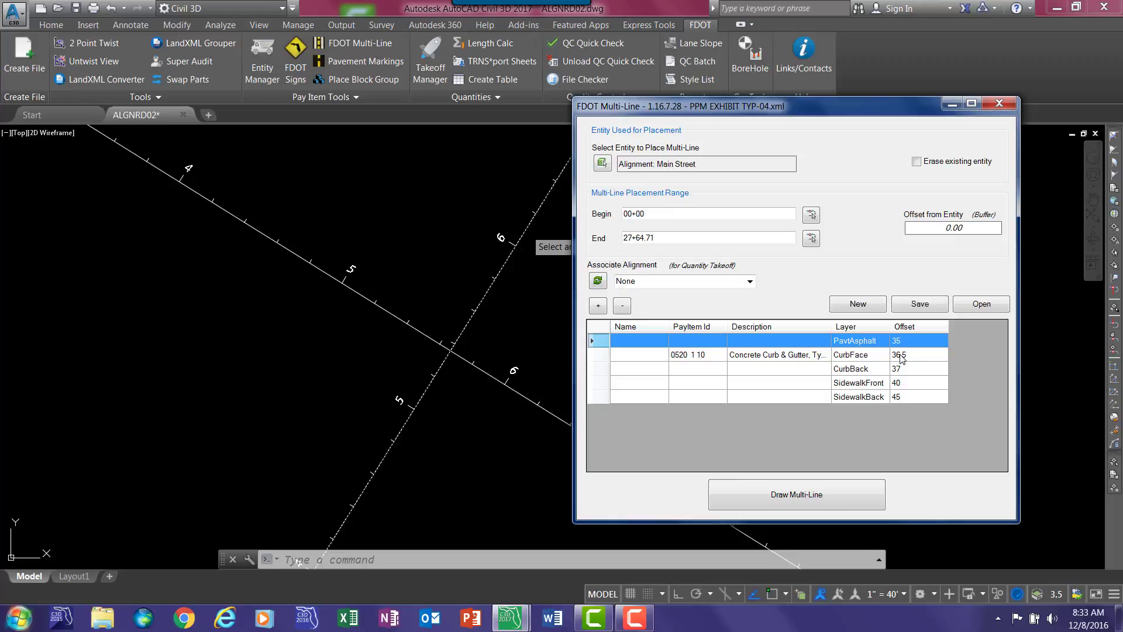
- Draw the TYP-04 pattern lines on the right and left sides of Main Street
left_click(729, 494)
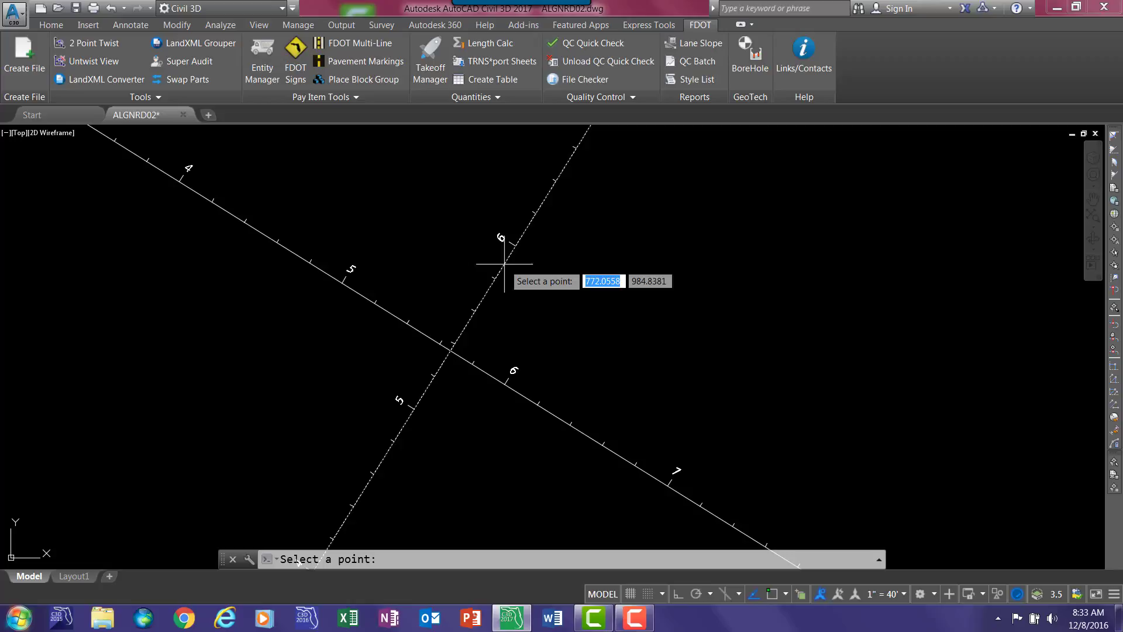
left_click(581, 286)
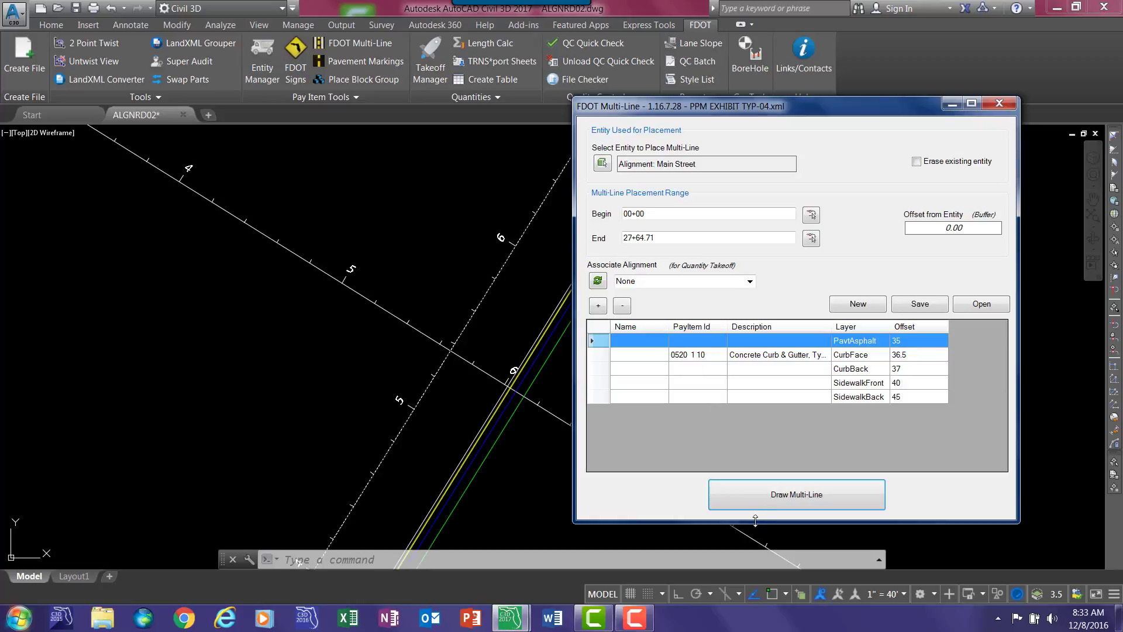
left_click(760, 496)
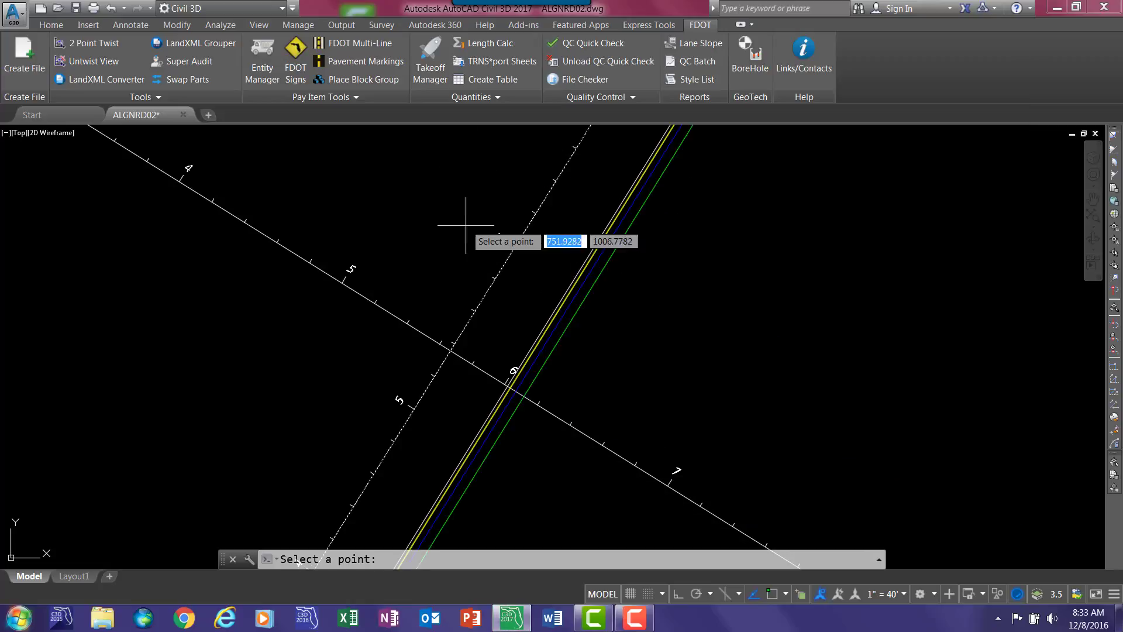
left_click(420, 221)
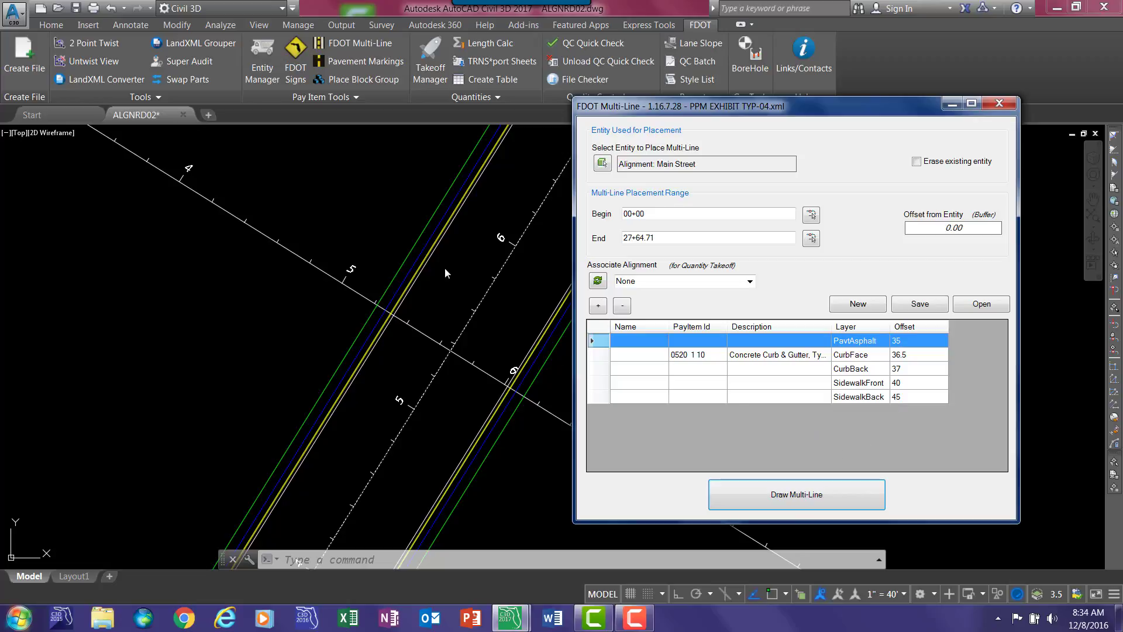
scroll(565, 358, "up", 2)
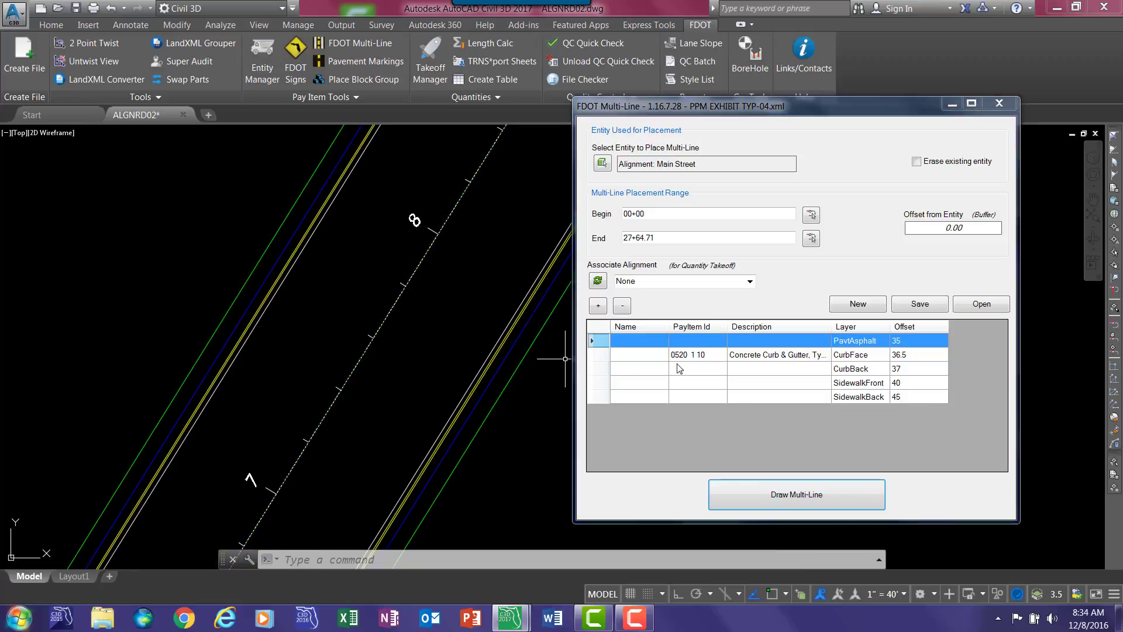
- Add a new sub-line named 'Lane Striping' and bring up the Pay Item Database
left_click(599, 306)
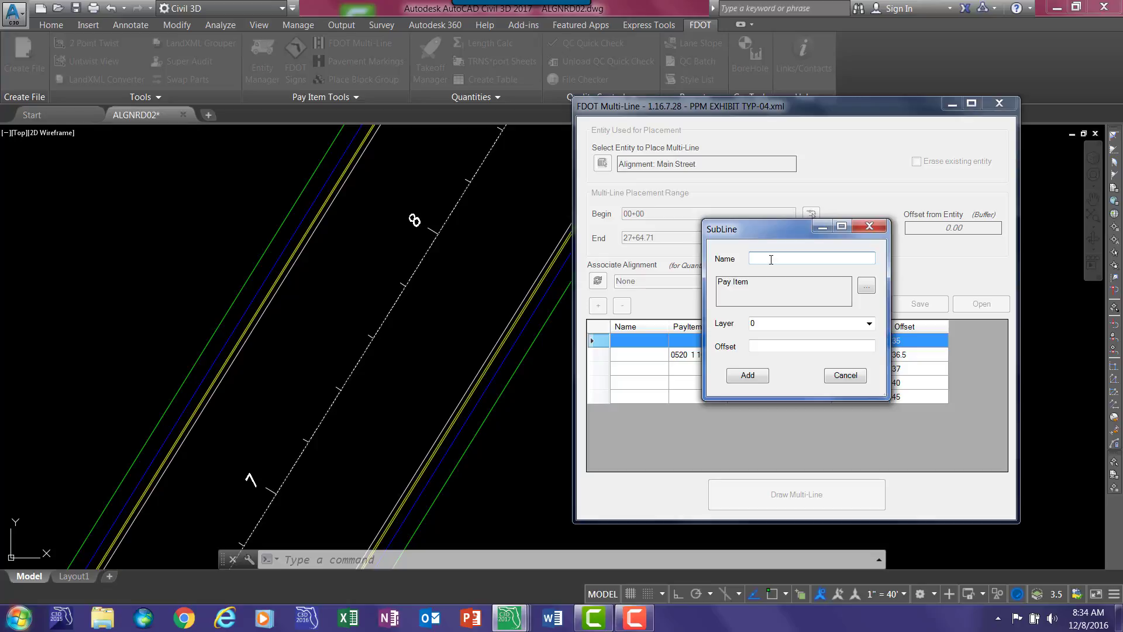
type("Lane Striping")
left_click(869, 288)
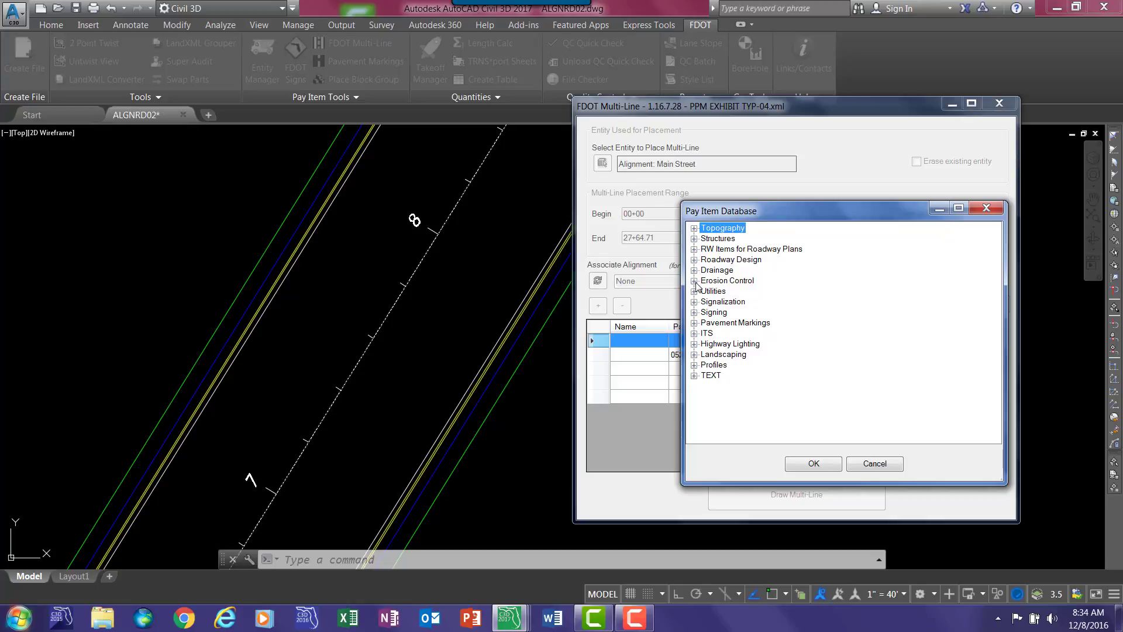
- Assign pay item 0709 11131, 2RC White 10/30 Skip 6" traffic stripe, to Lane Striping
left_click(695, 323)
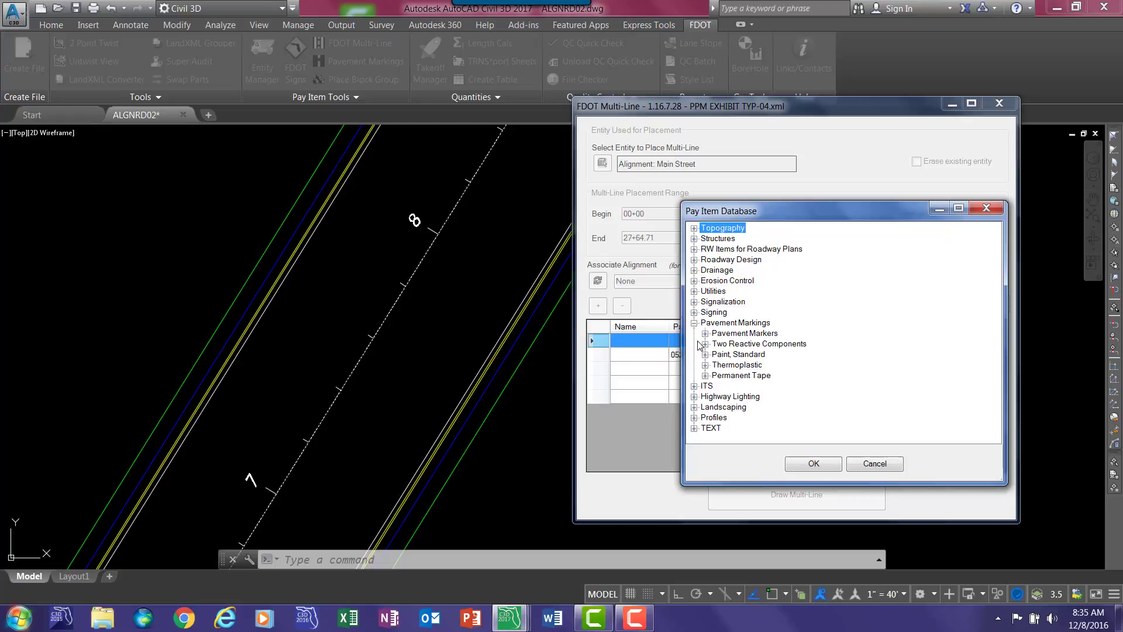
left_click(706, 344)
left_click(716, 366)
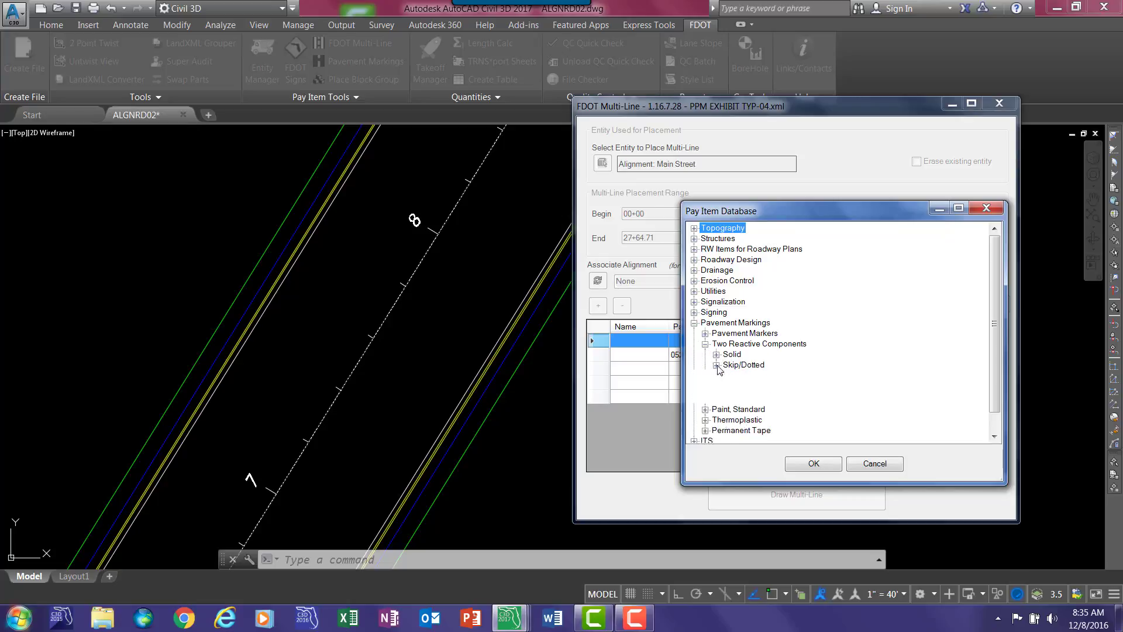
left_click(795, 407)
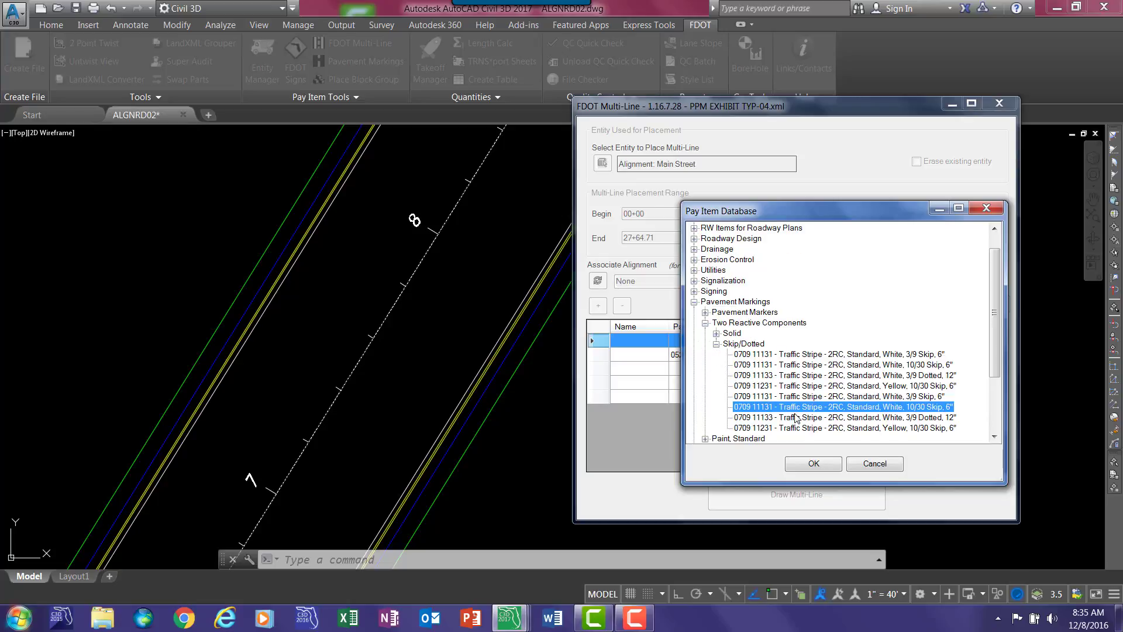
double_click(795, 409)
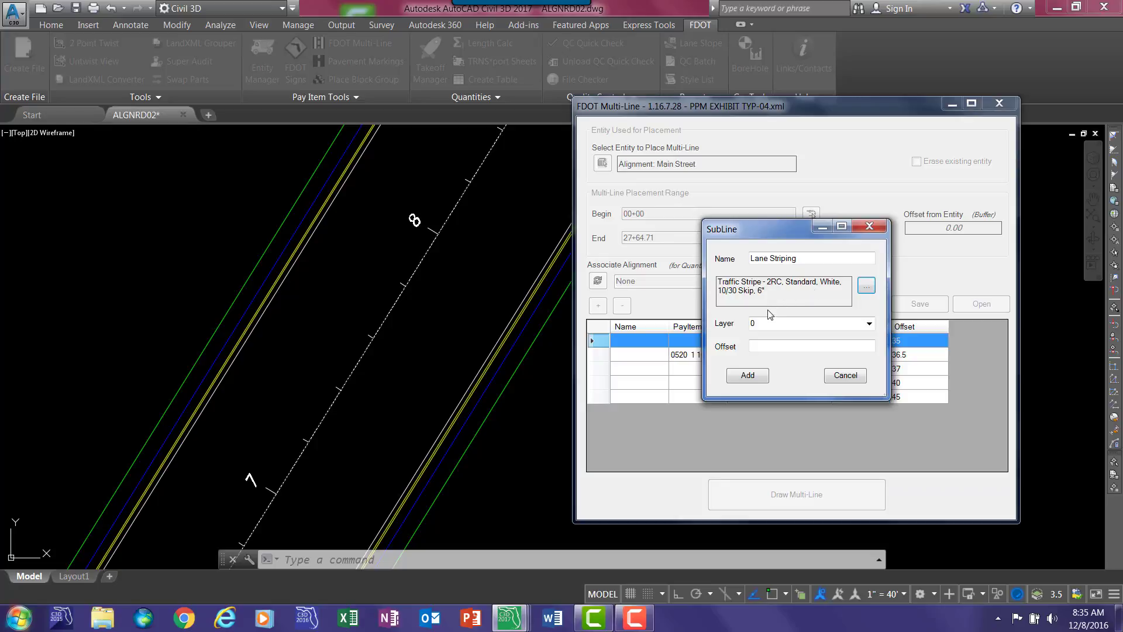
- Add Lane Striping at offset 12 with pay item 0709 11131 on layer PMSkip6W(10-30)
left_click(763, 346)
type("12")
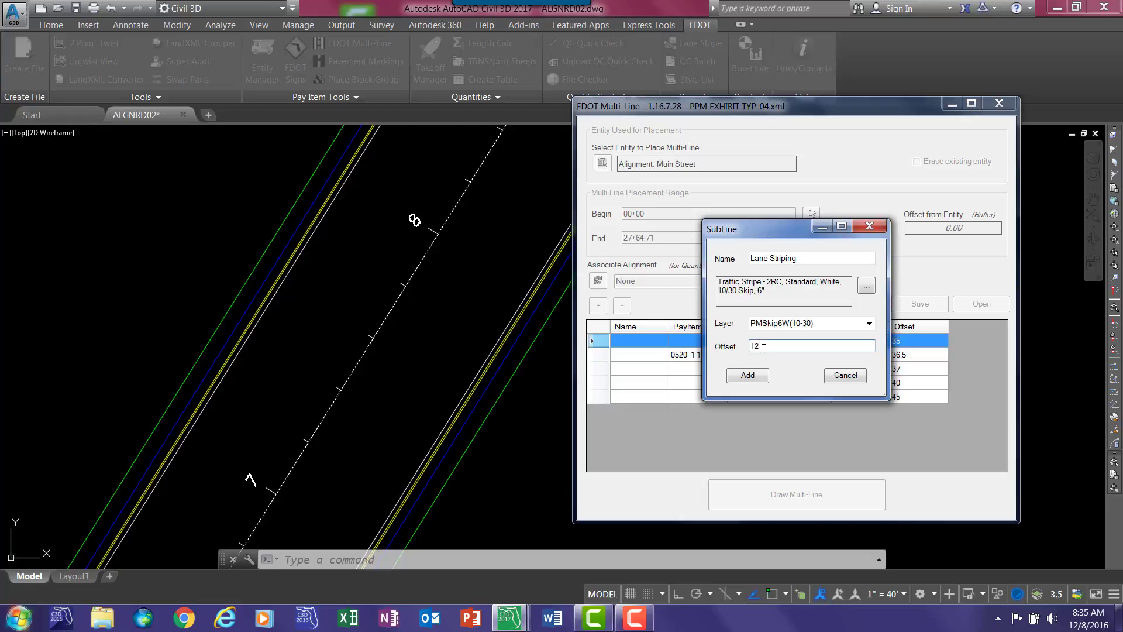
left_click_drag(763, 348, 745, 355)
left_click(755, 377)
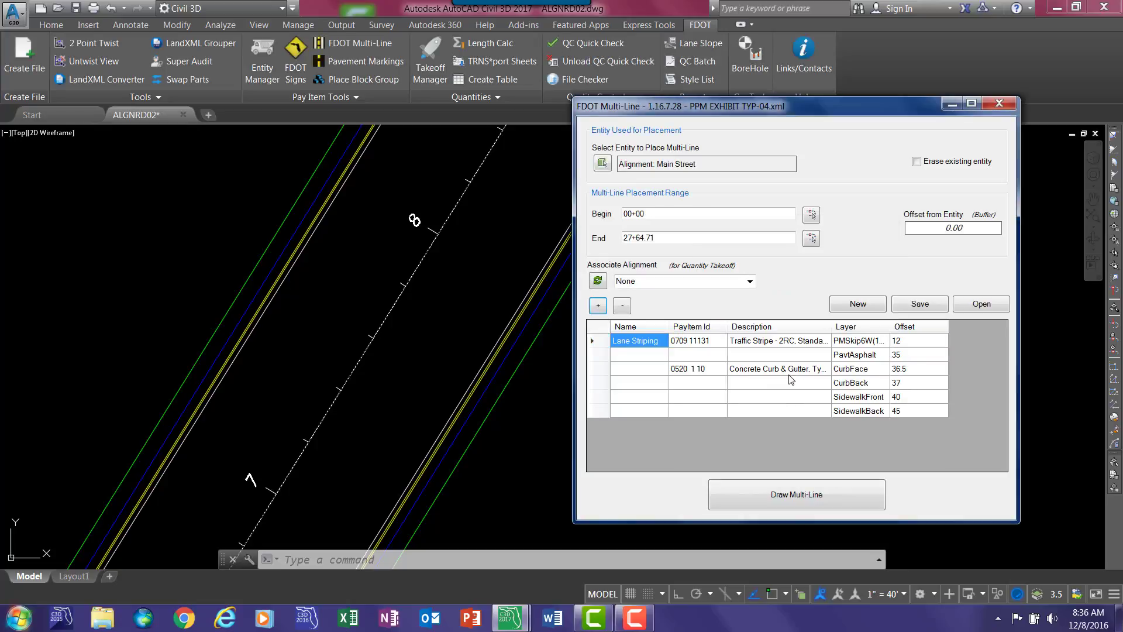
- Widen the Layer column and add a copy of Lane Striping, giving stripes at offsets 12 and 24
left_click_drag(890, 326, 929, 327)
left_click(898, 342)
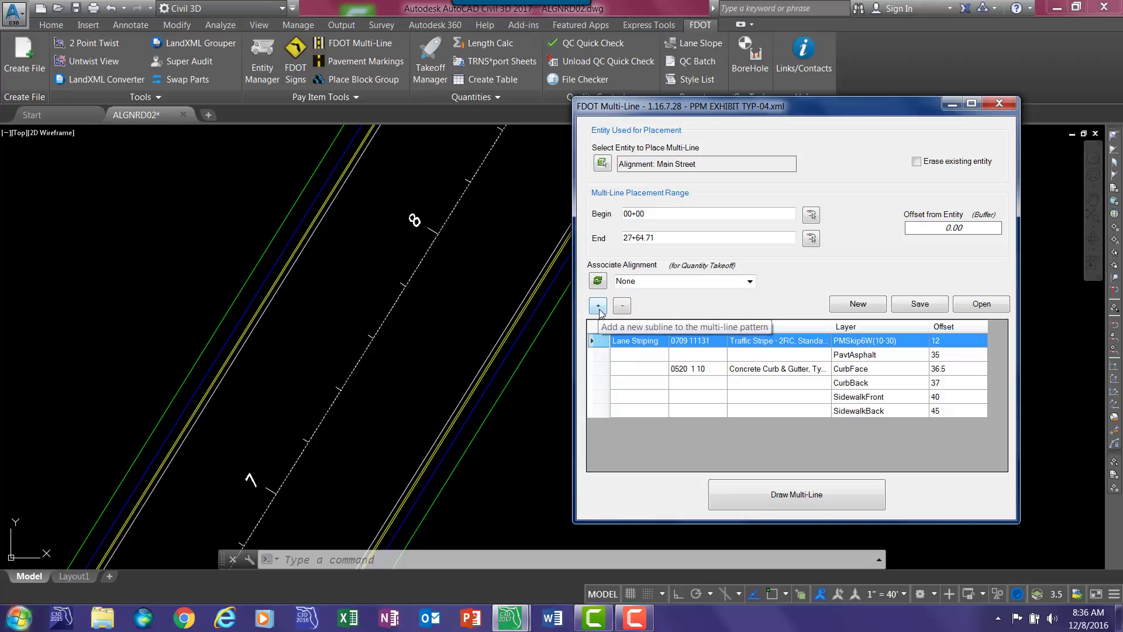
left_click(638, 346)
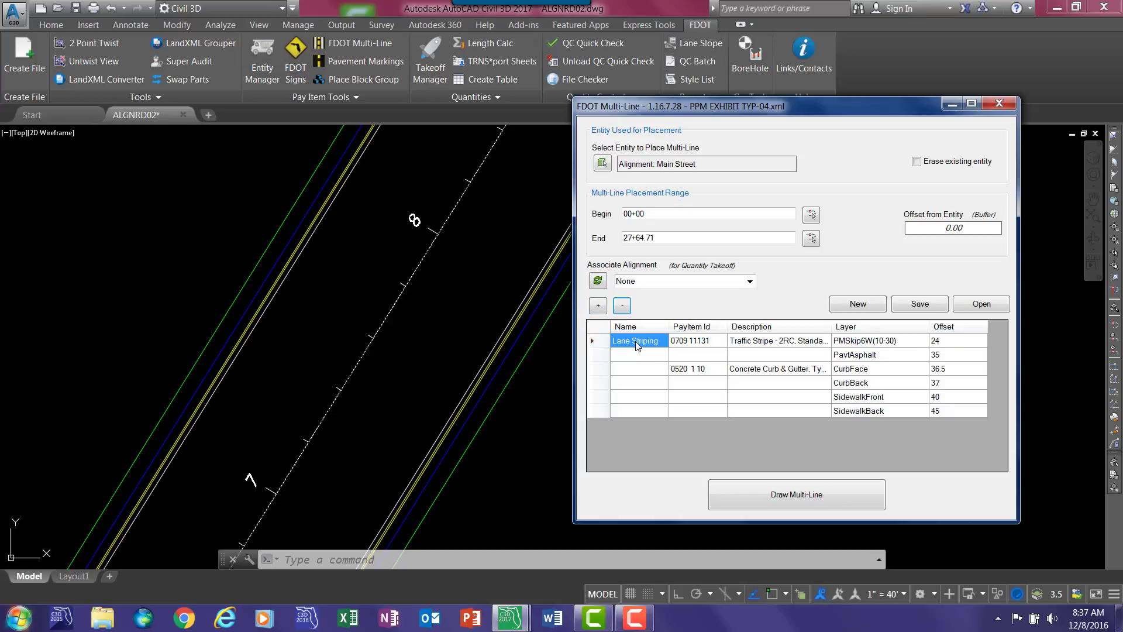
double_click(638, 345)
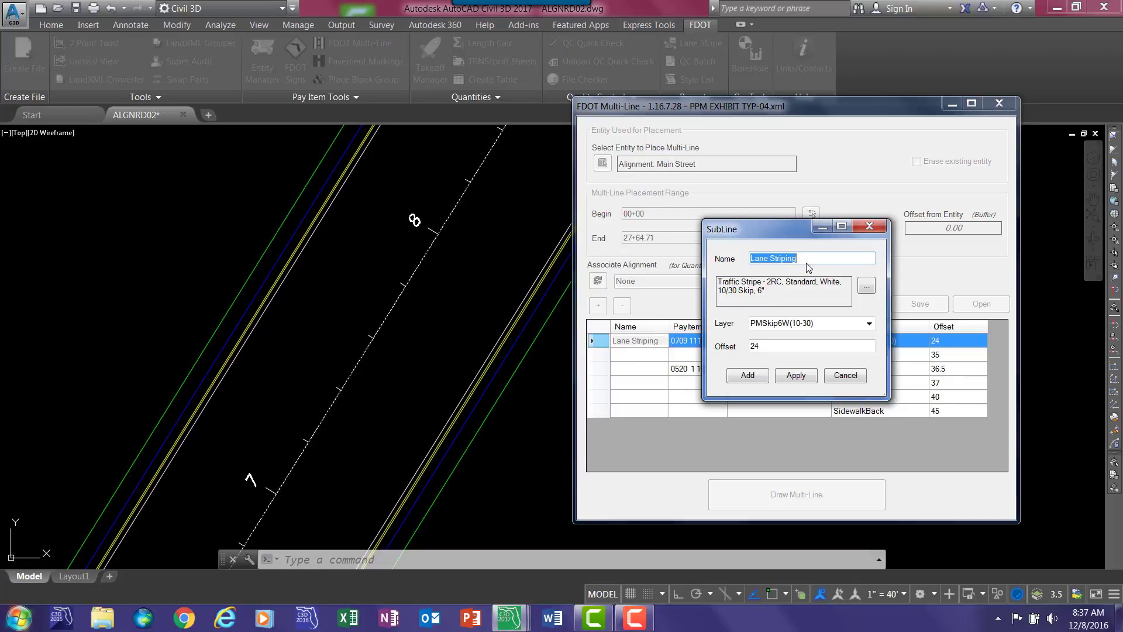
double_click(776, 344)
type("12")
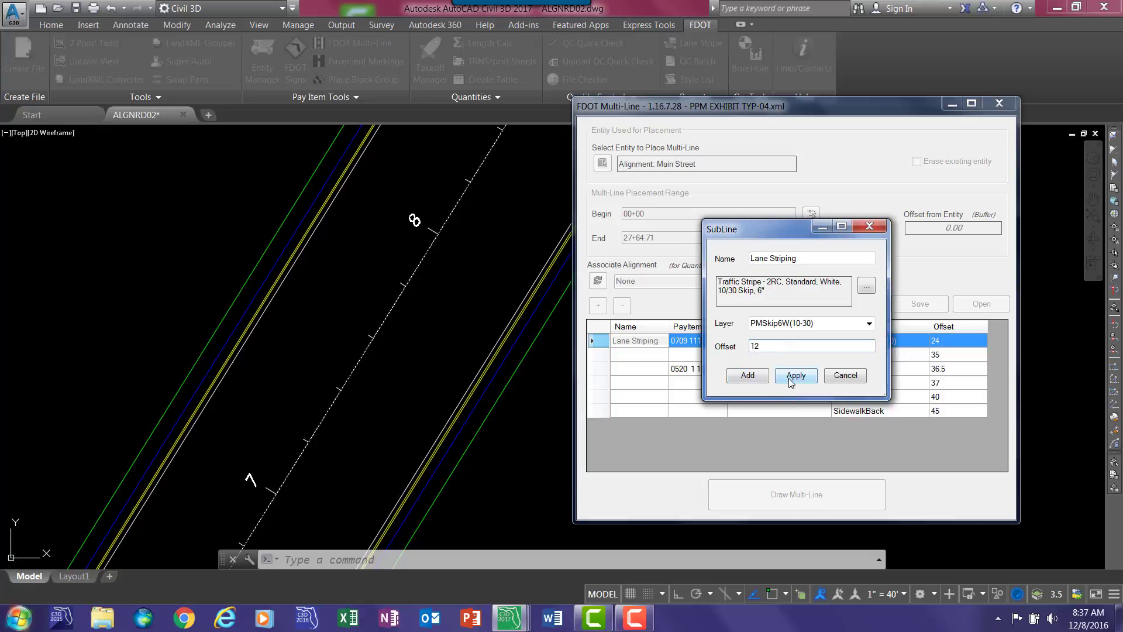
left_click(754, 378)
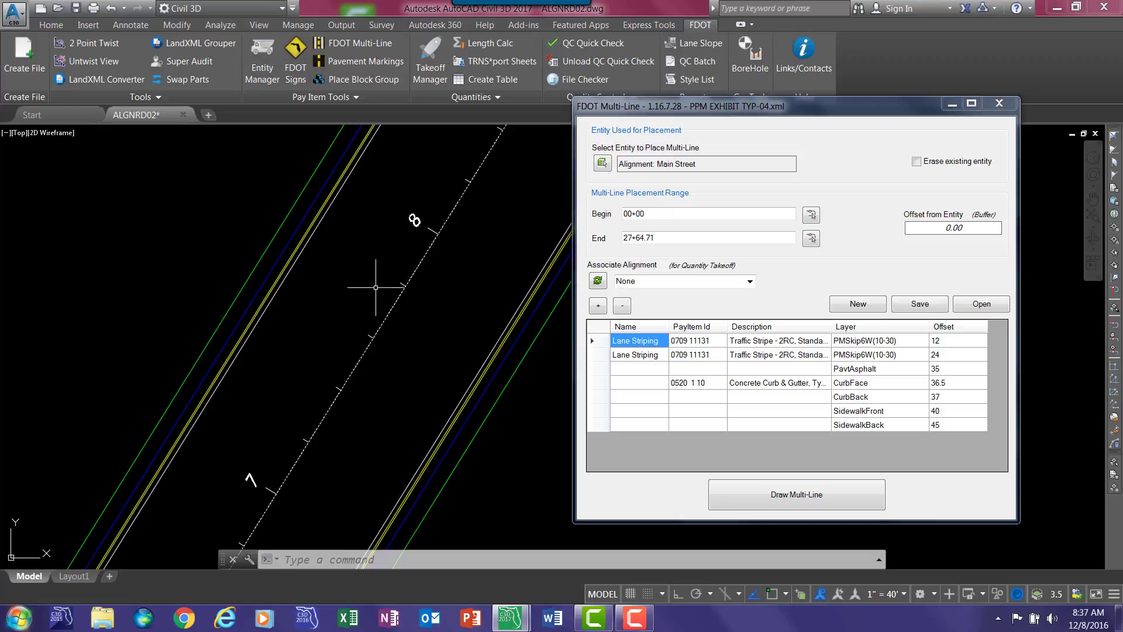
- Erase the old Main Street road lines and redraw the section with white skip lane stripes
left_click(345, 264)
left_click(258, 228)
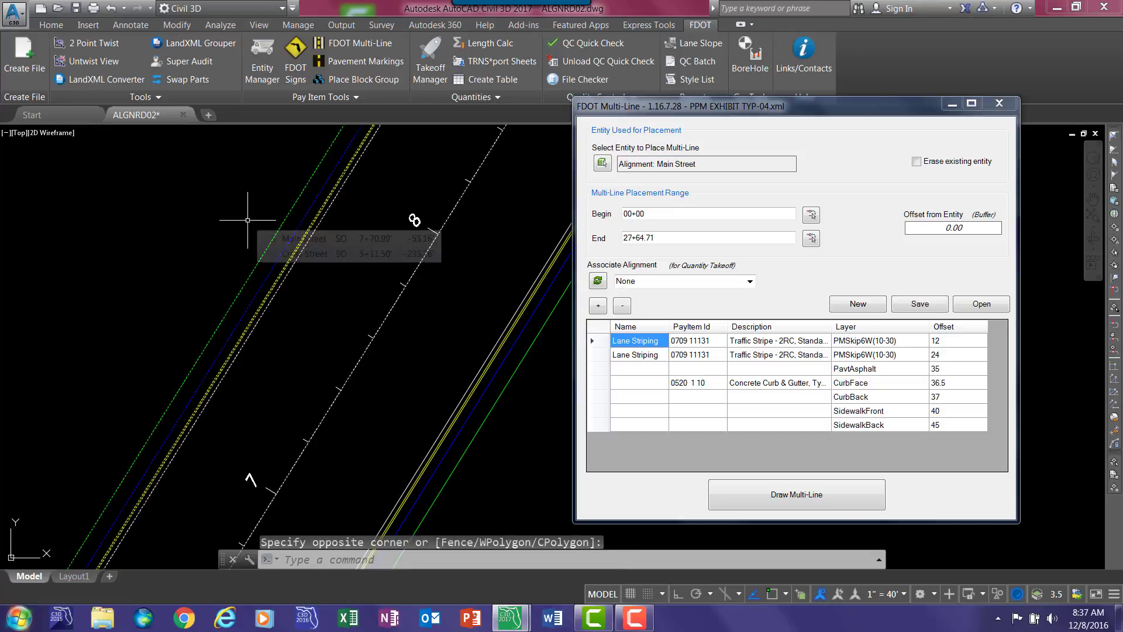
key("Delete")
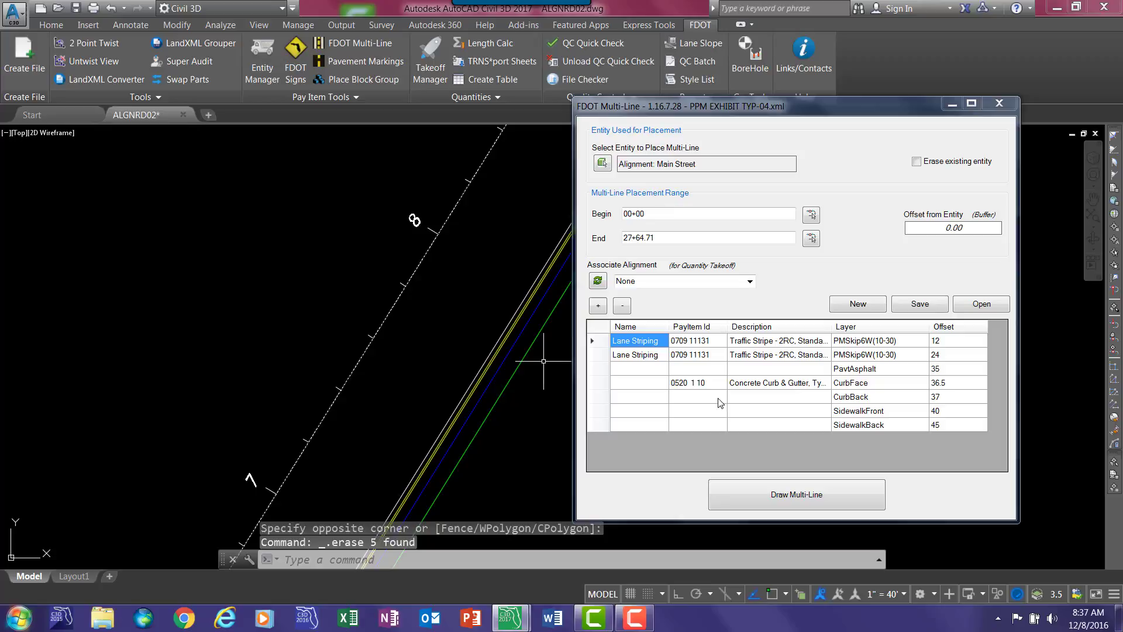
left_click(797, 494)
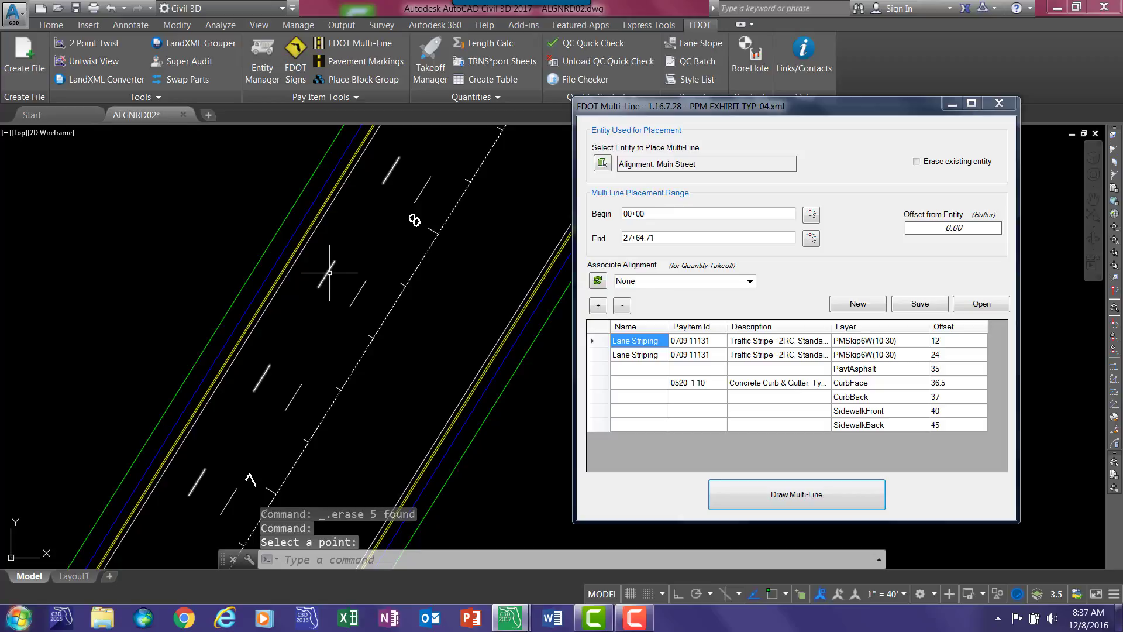
mouse_move(329, 273)
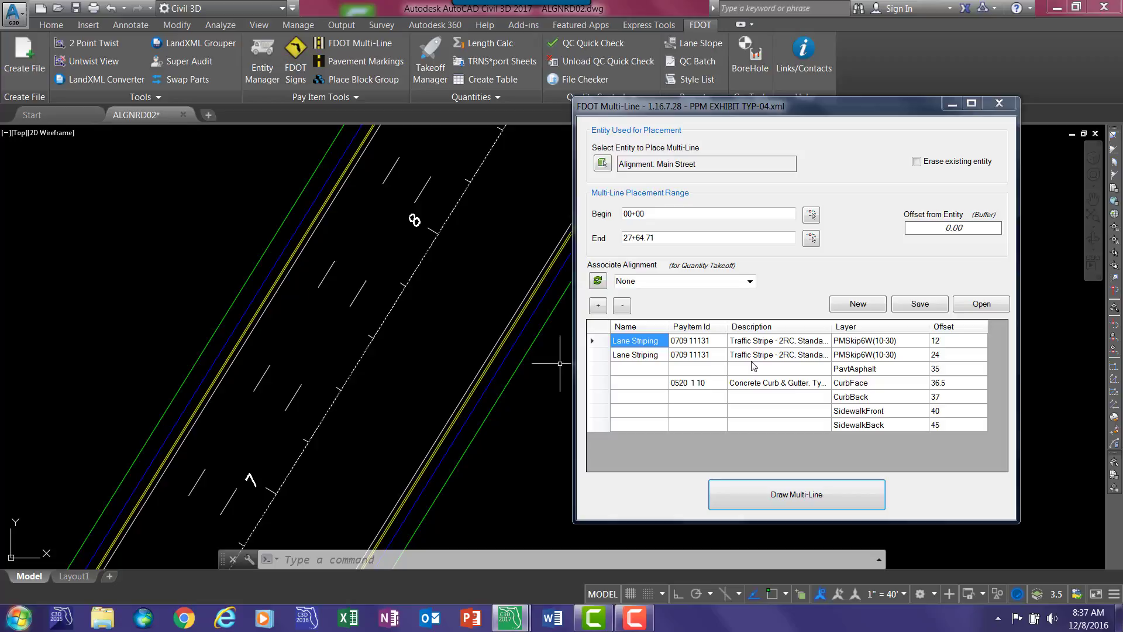
- Cancel the Save As dialog, save the PPM EXHIBIT TYP-04 pattern, then clear the pattern table
left_click(921, 305)
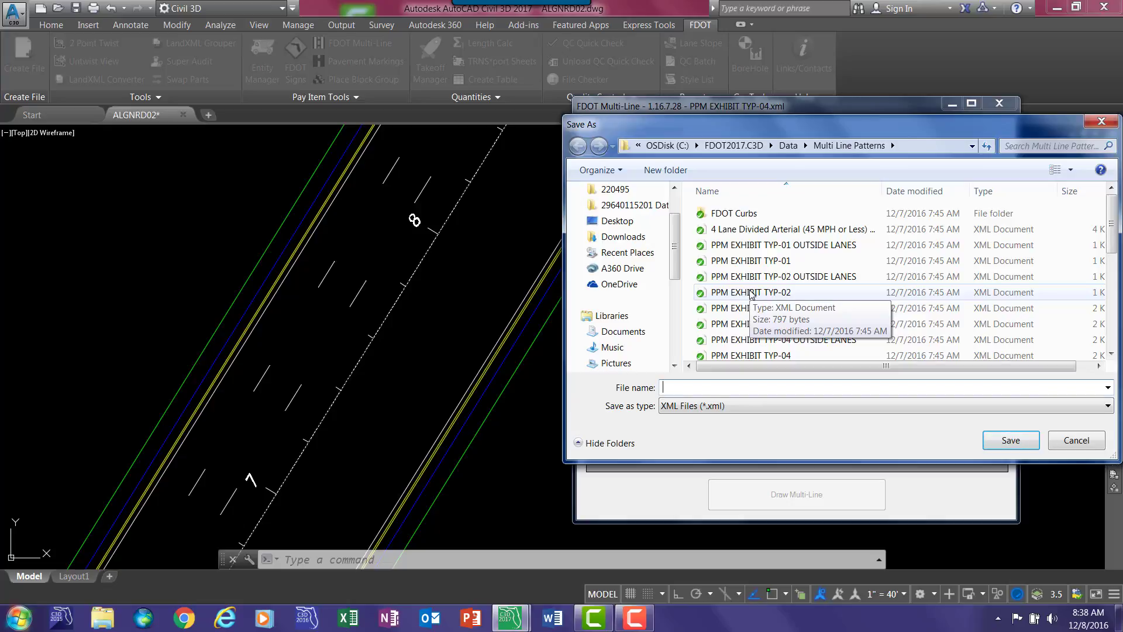
left_click(1074, 441)
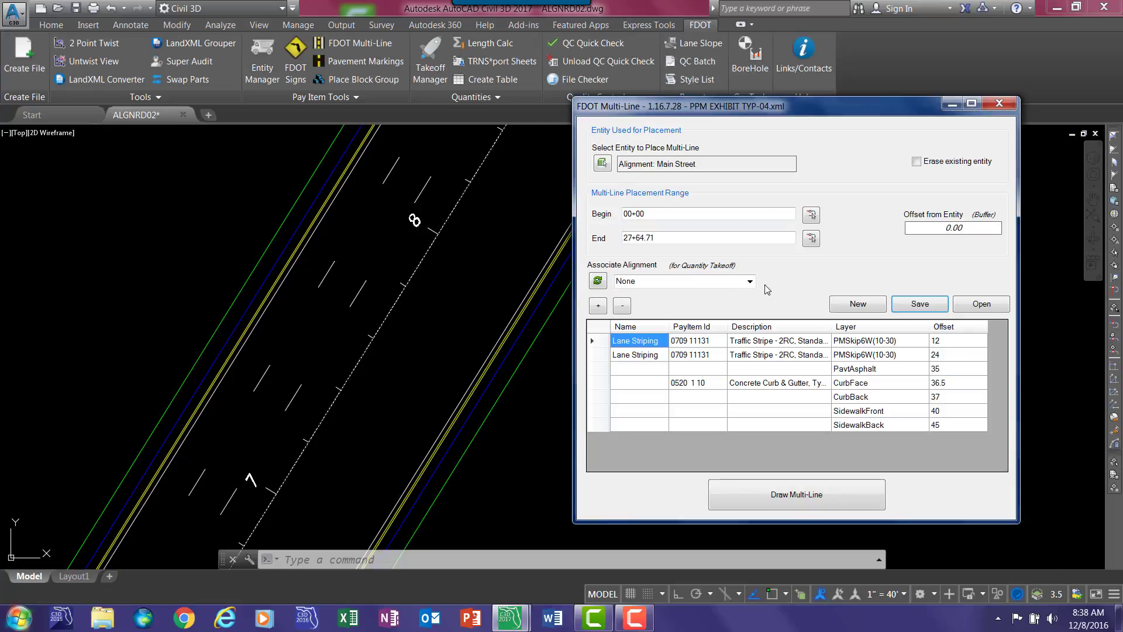
left_click(931, 305)
left_click(857, 304)
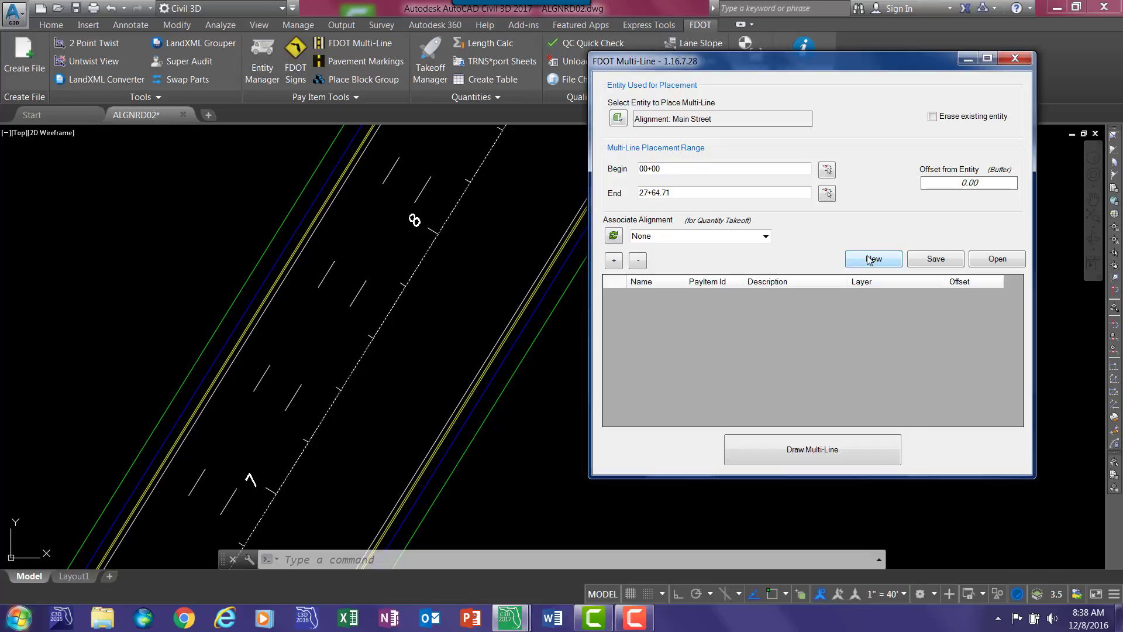
- Open Type E Curb from the FDOT Curbs folder (EOP 0, FOC 1.25, BOC 2)
left_click(1007, 266)
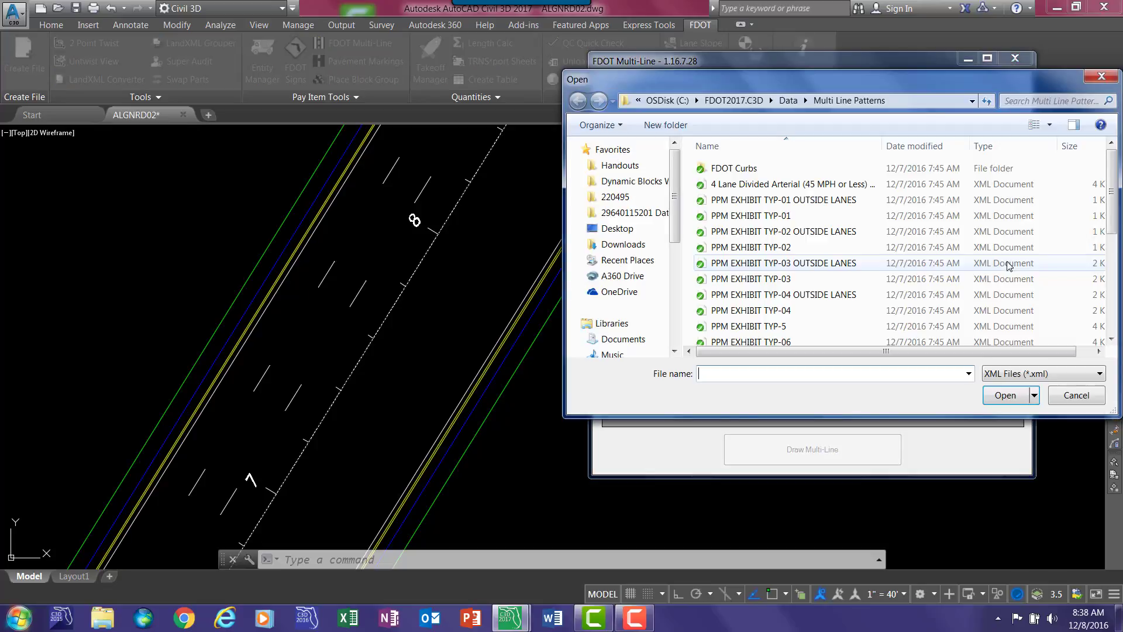
double_click(719, 169)
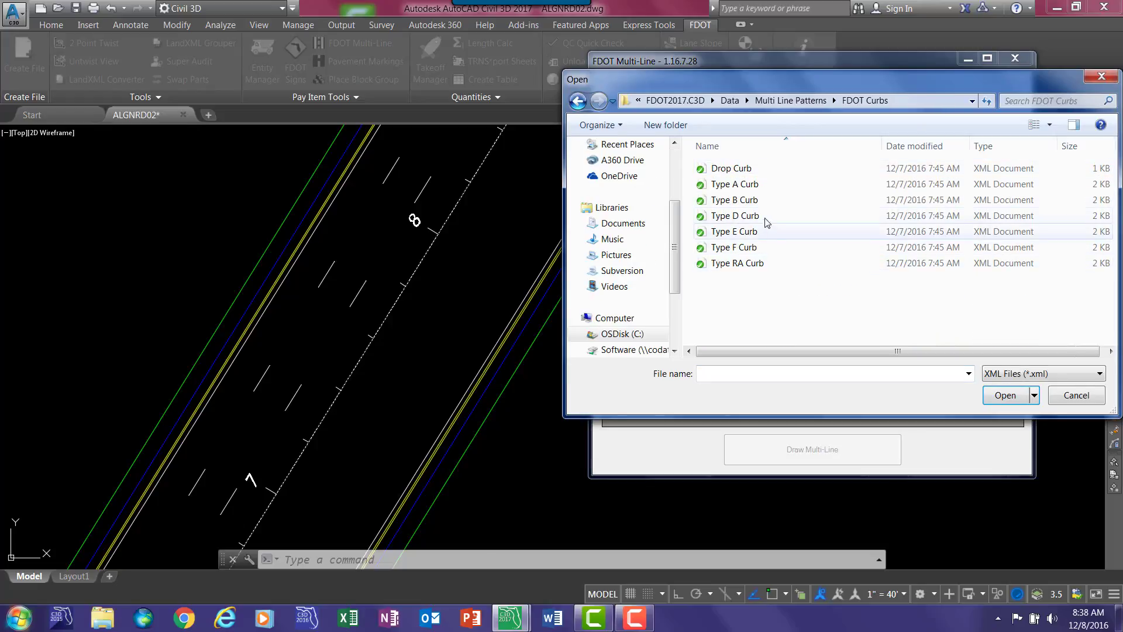
double_click(735, 234)
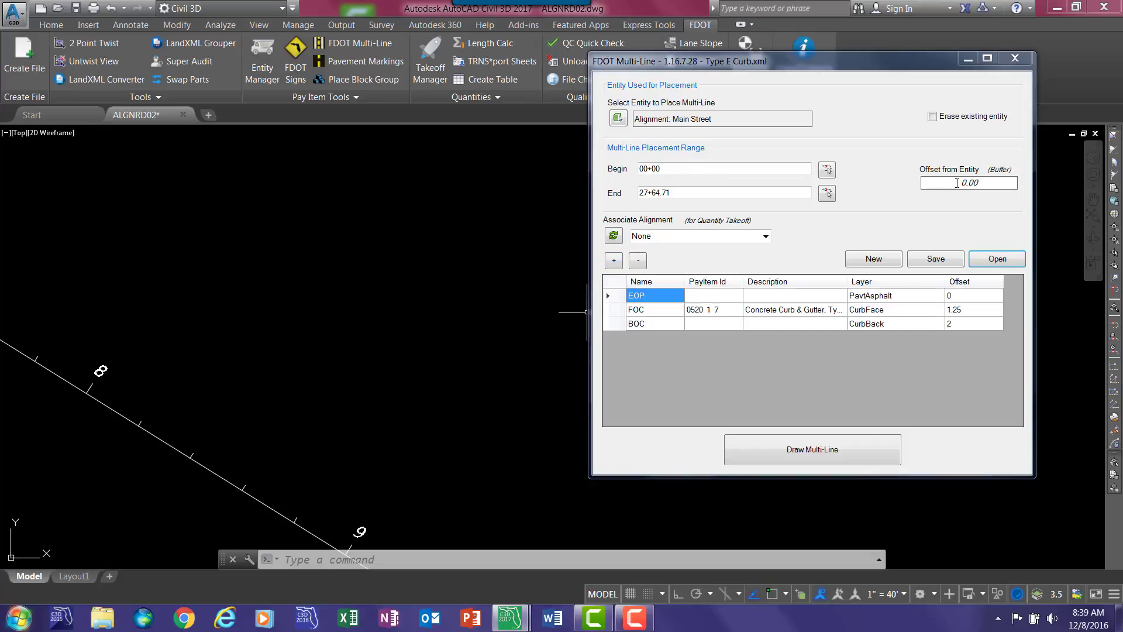
- Set the Offset from Entity value to 24
double_click(958, 183)
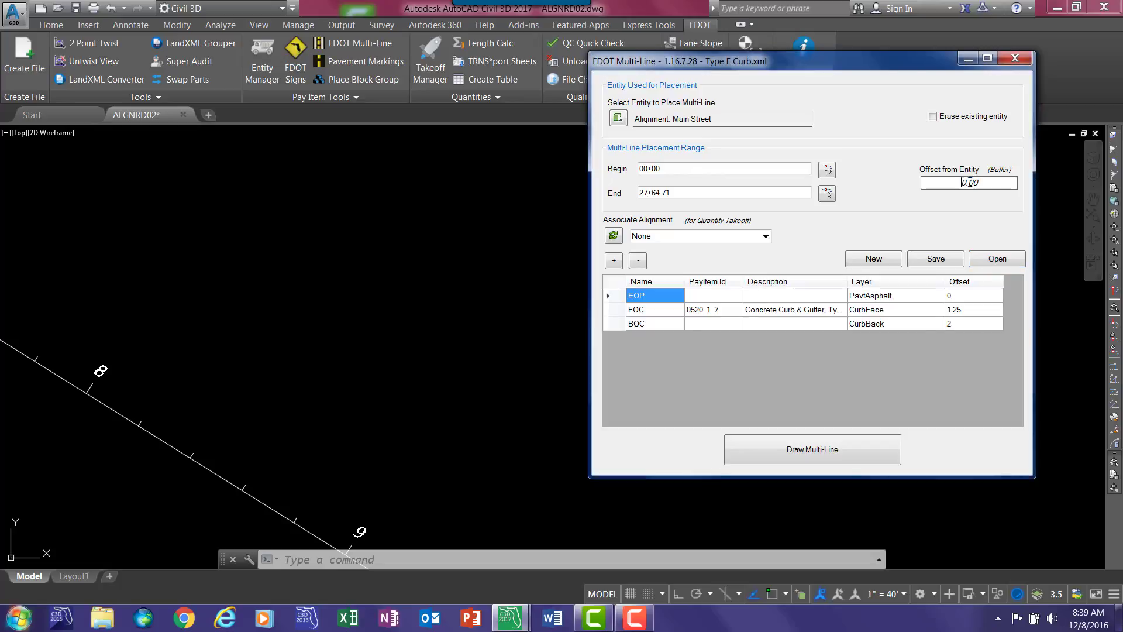
type("24")
left_click(959, 300)
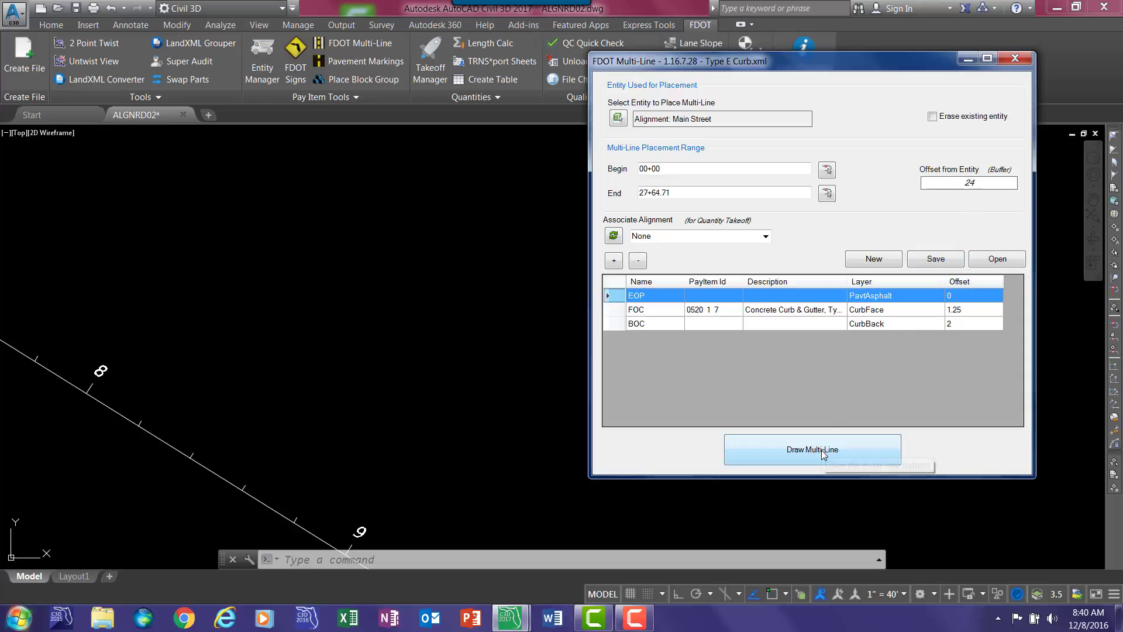
- Select the Cross Street alignment and draw the curb lines on the chosen side
left_click(618, 118)
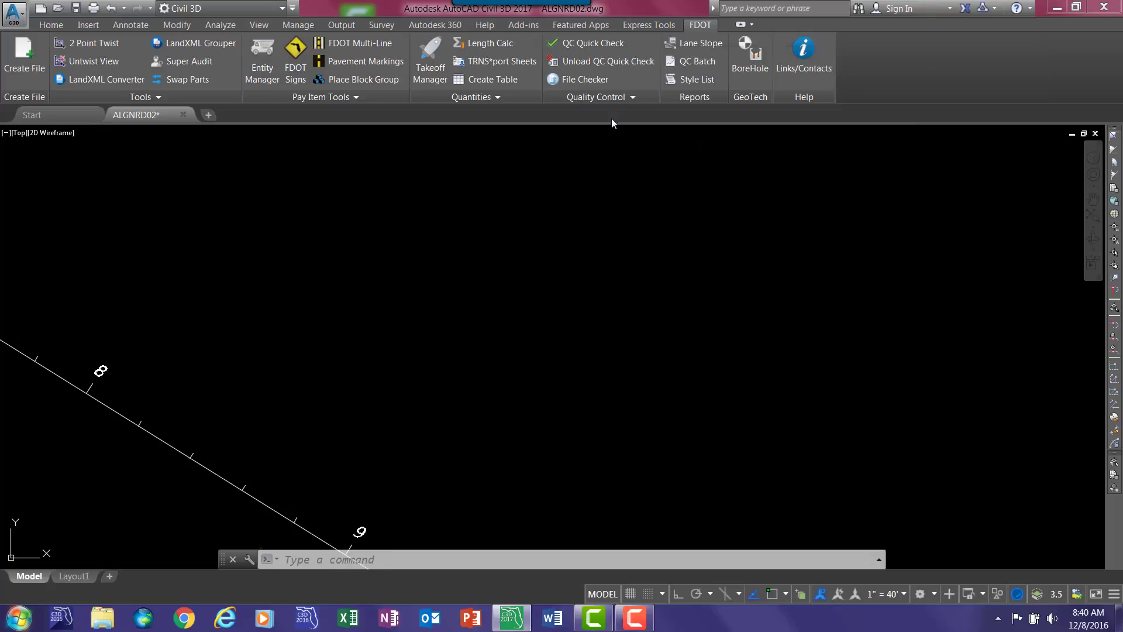
left_click(232, 478)
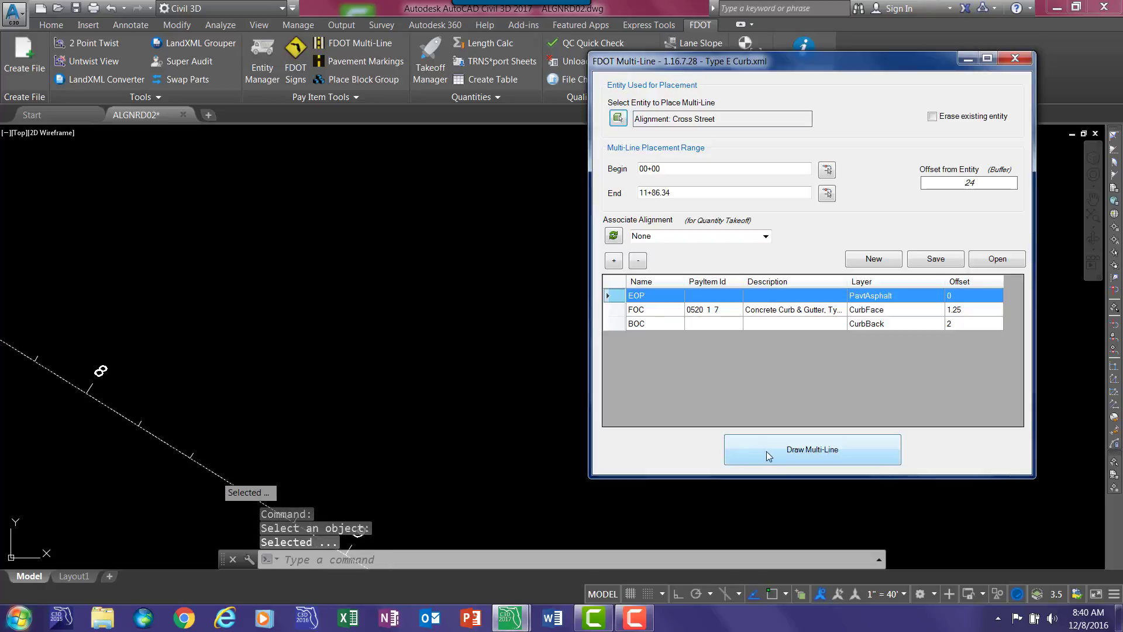
left_click(726, 442)
left_click(482, 371)
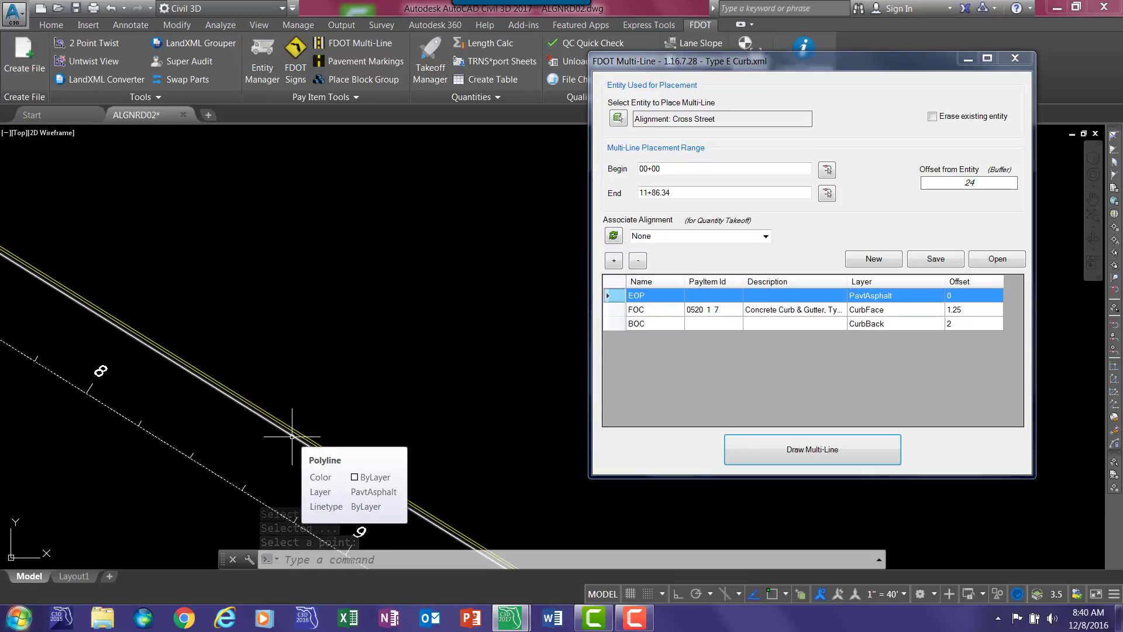
- Draw a single straight segment with the LINE command
type("l")
key("Return")
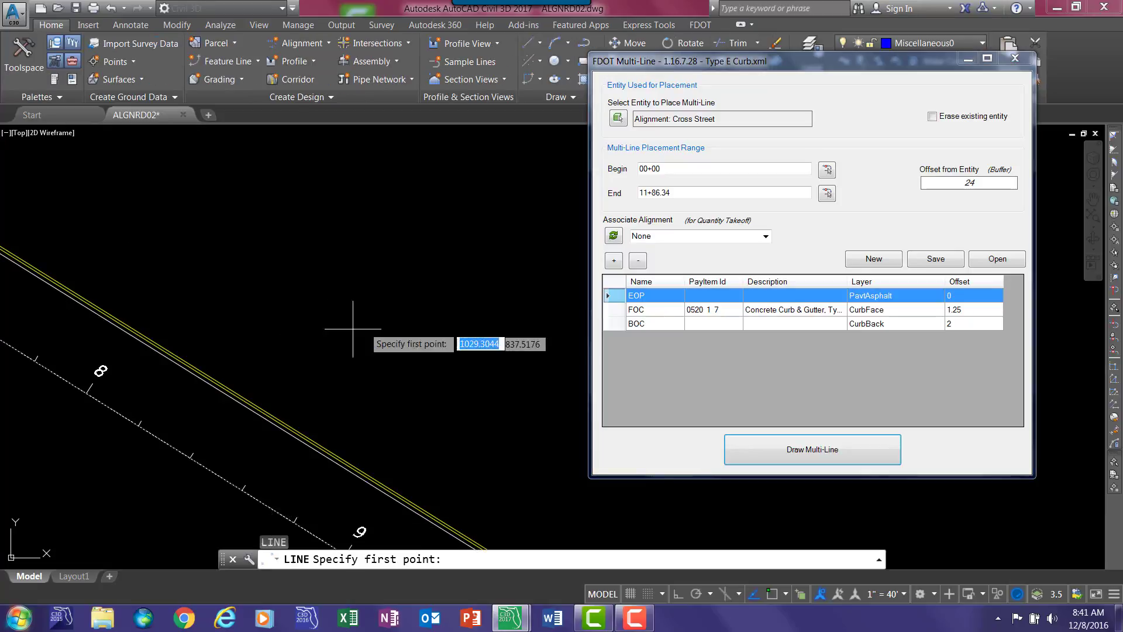
left_click(203, 256)
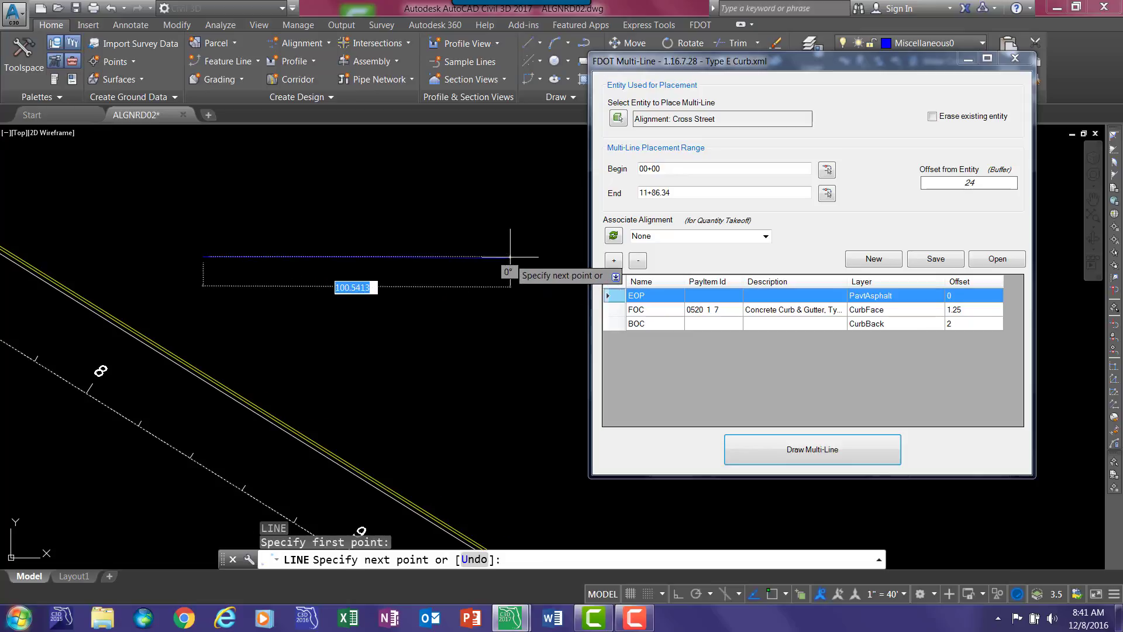
left_click(522, 316)
key("Return")
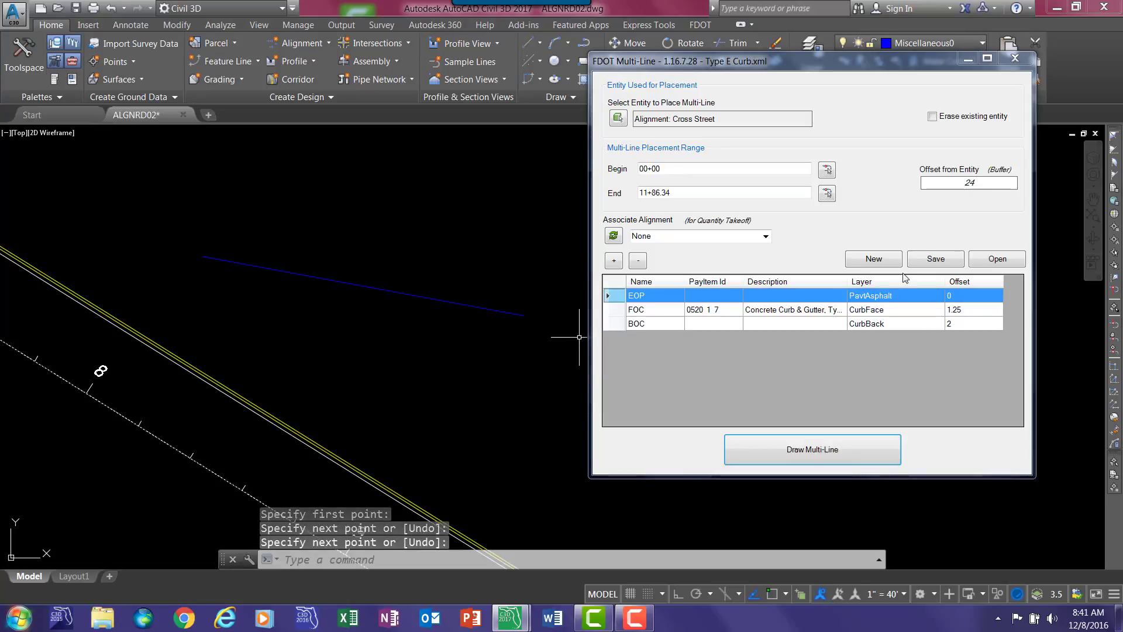
- With Erase existing entity on and offset 0, draw Type E curb lines along the new line
left_click(934, 118)
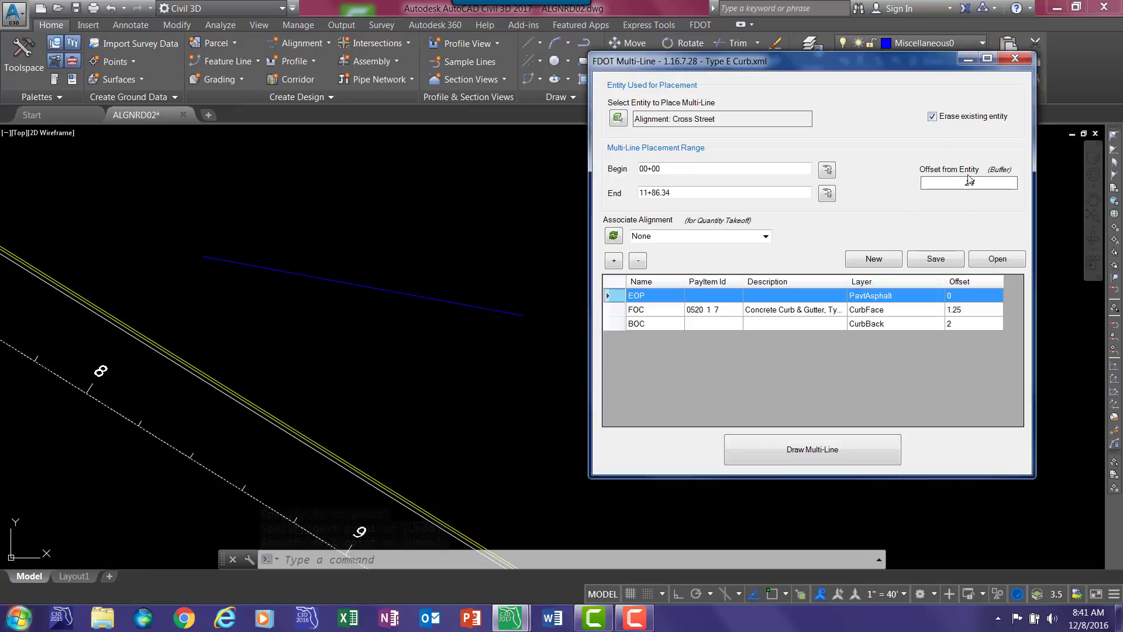
left_click(923, 185)
type("0")
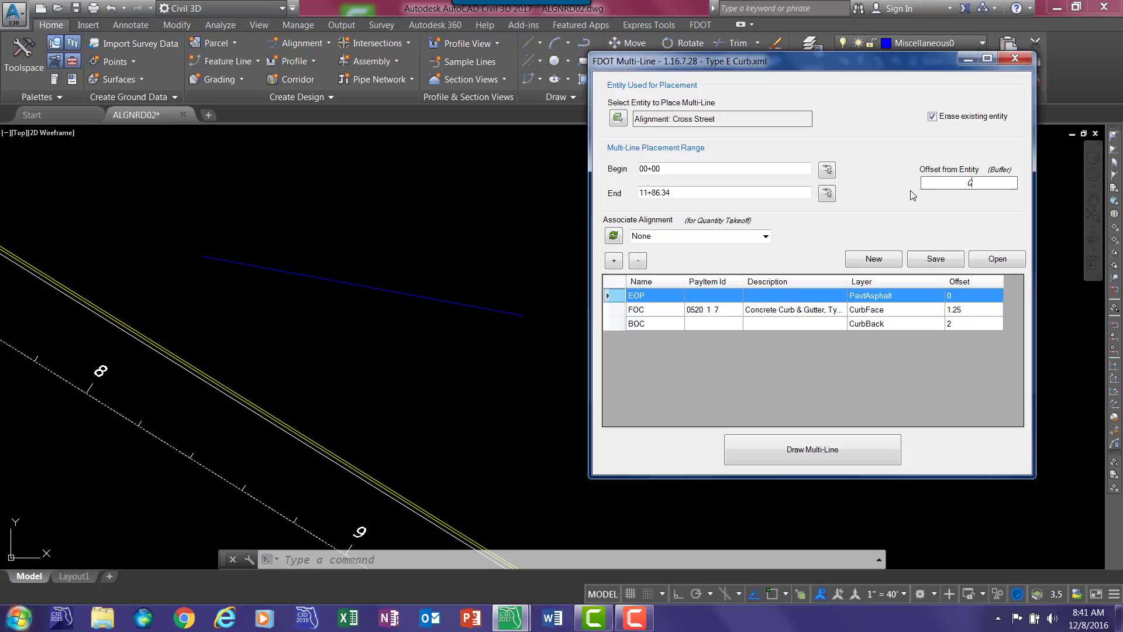
left_click(618, 117)
left_click(422, 299)
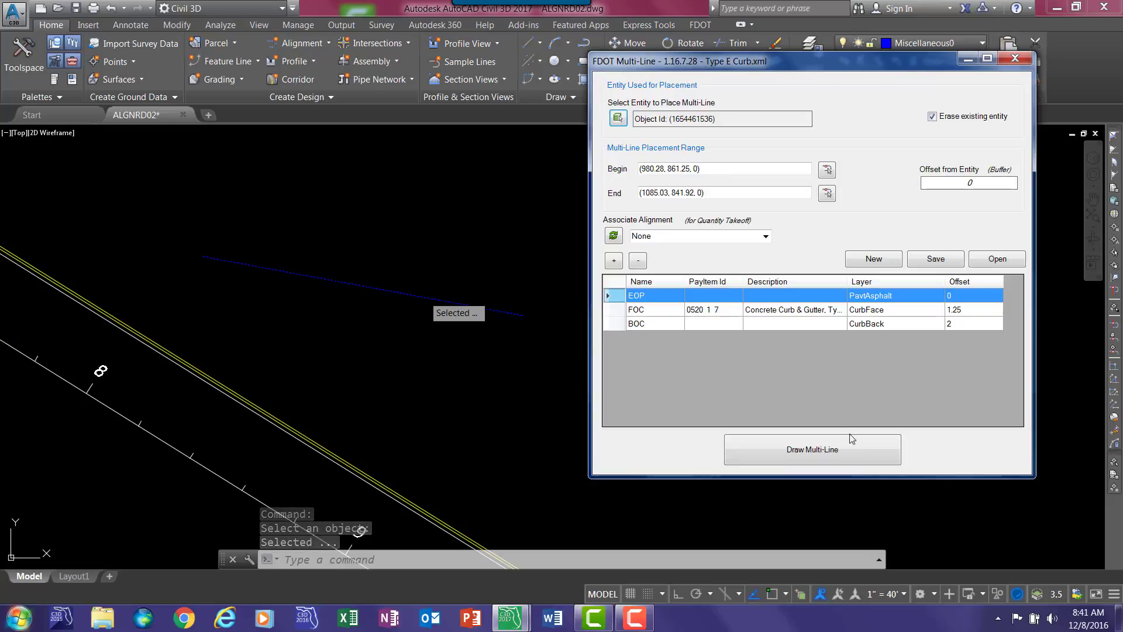
left_click(813, 449)
left_click(446, 227)
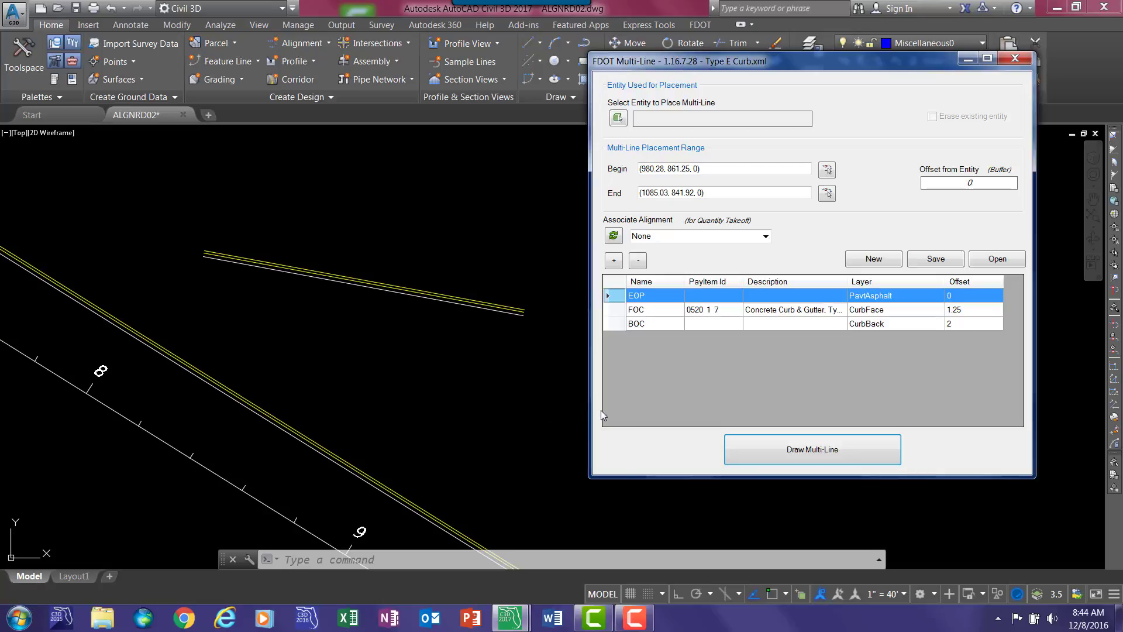
double_click(659, 322)
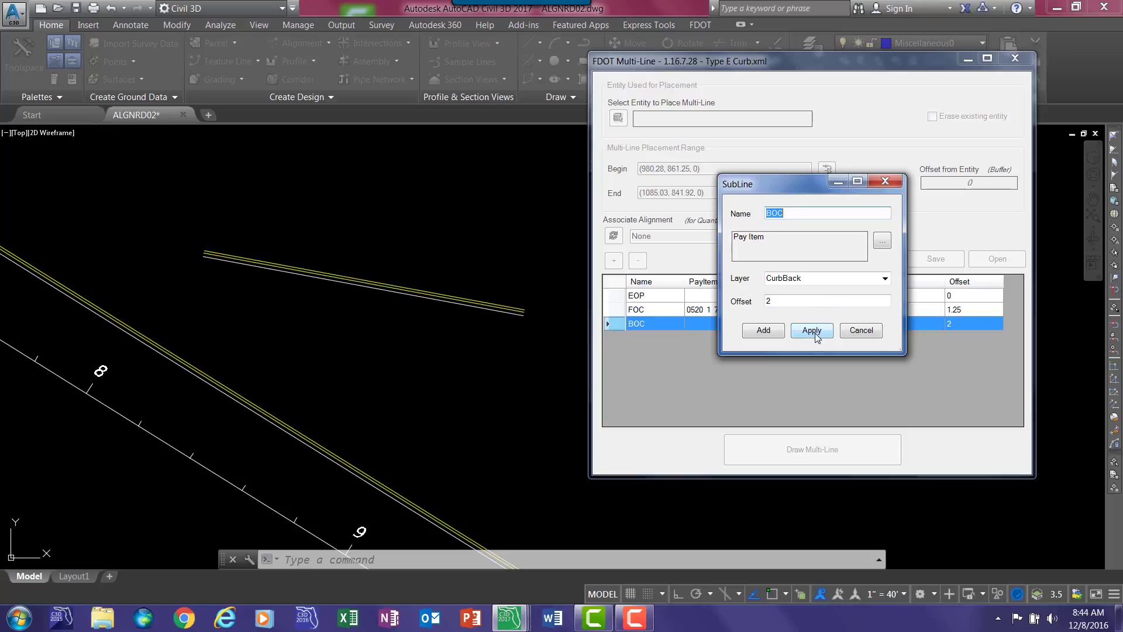
left_click(885, 182)
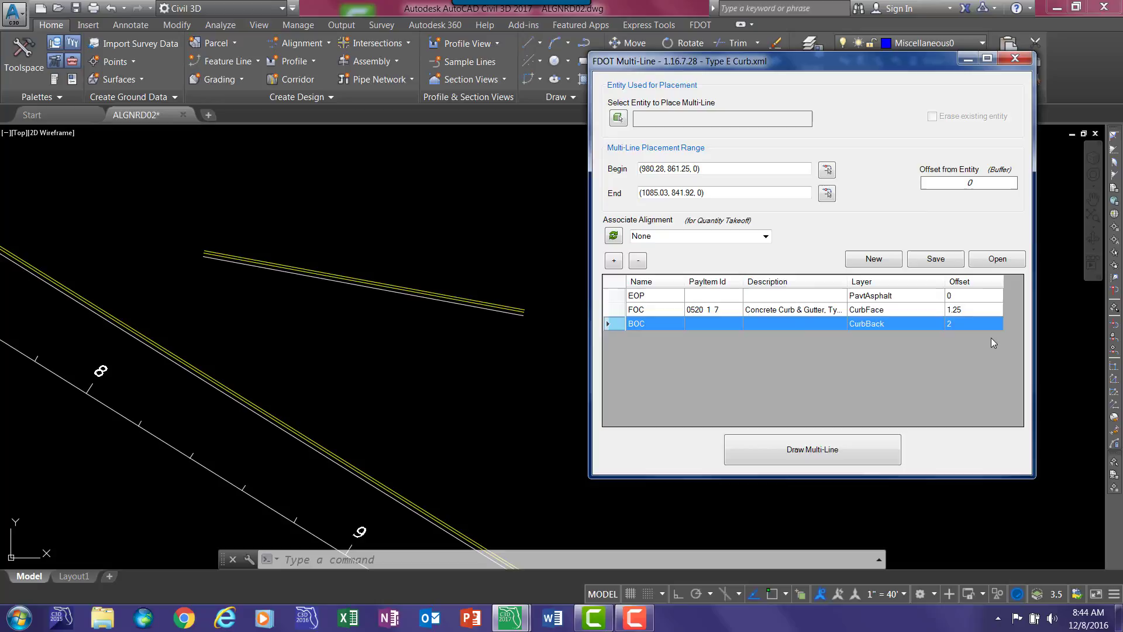